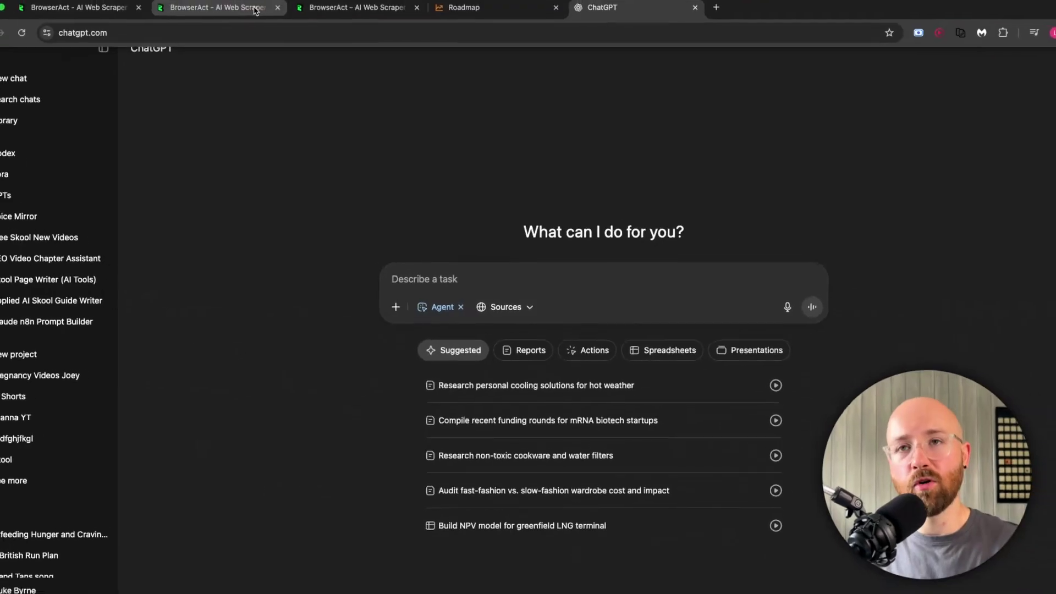
Switch to the BrowserAct tab with the GitHub-Trending-Scraper agent's empty chat page
click(268, 23)
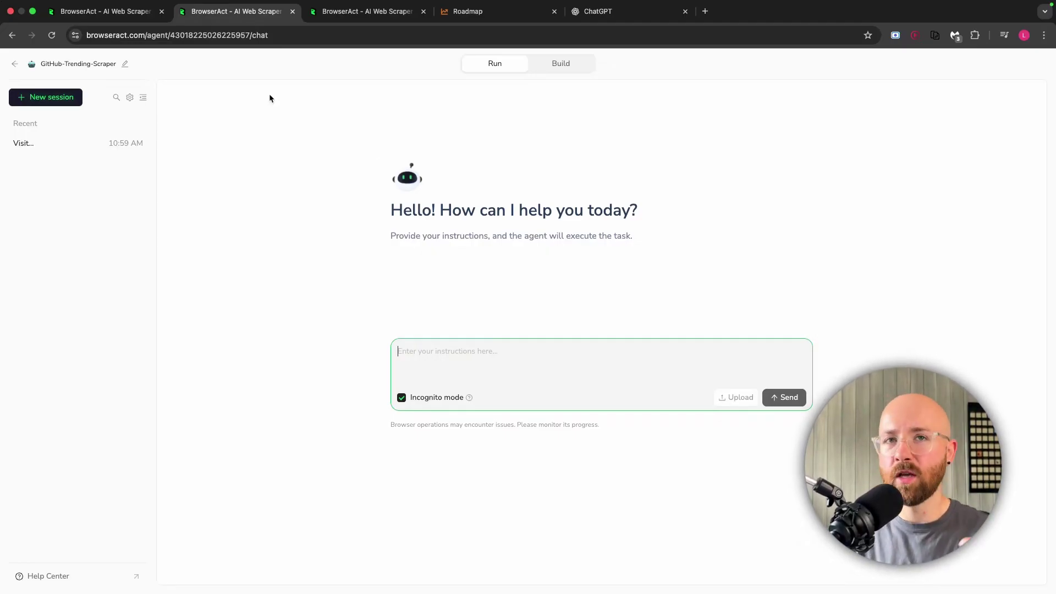
Go to the BrowserAct homepage tab and scroll through it
click(107, 11)
scroll(469, 369, down, 5)
scroll(469, 369, down, 2)
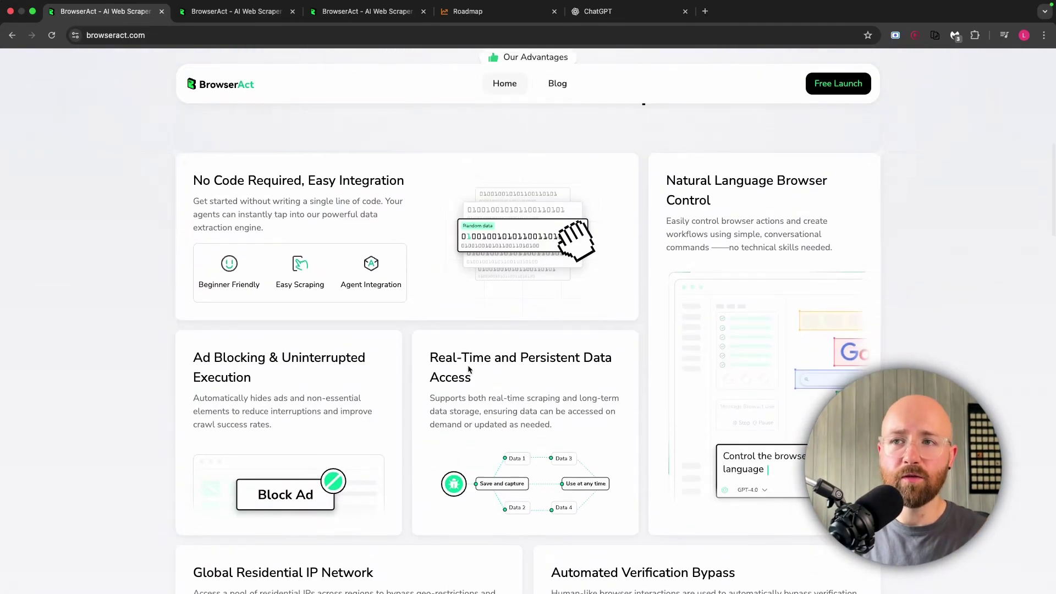
scroll(469, 369, up, 2)
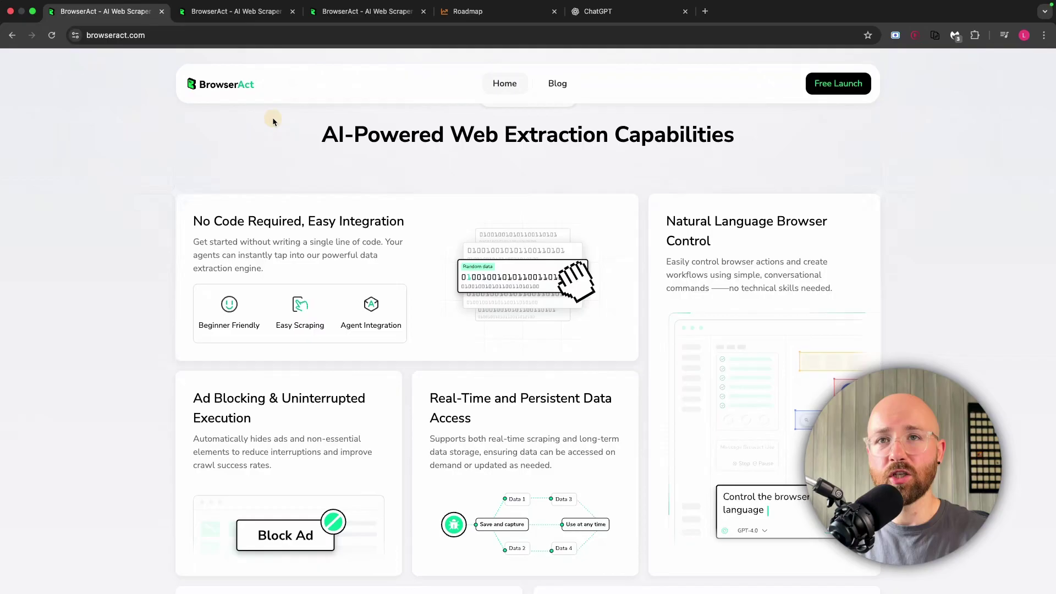
Glance at the agent's OpenAPI page, then return to the homepage's AI-Powered Web Extraction Capabilities section
click(236, 11)
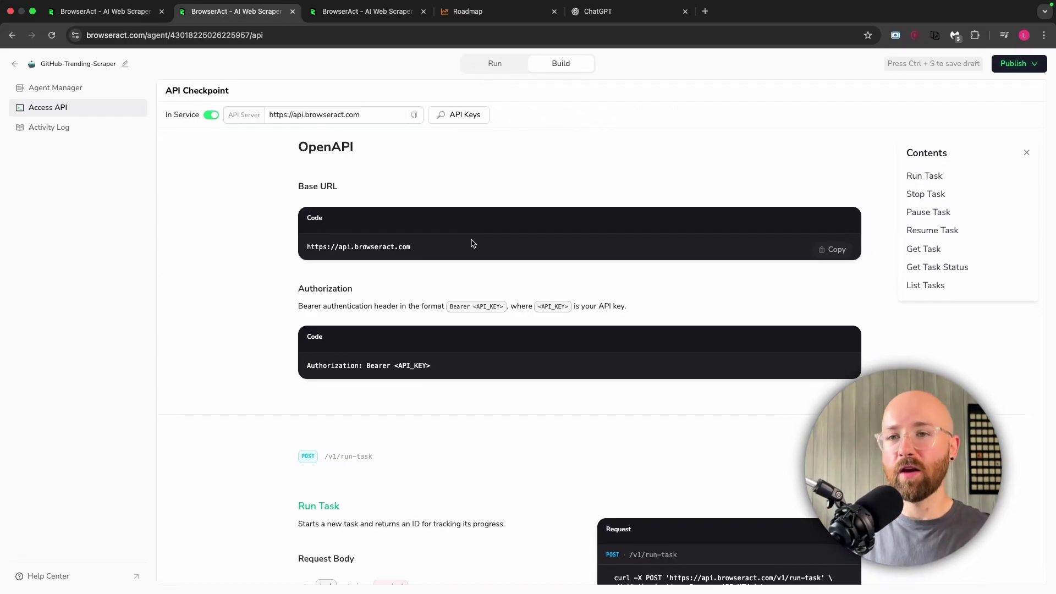
key(ctrl+shift+Tab)
scroll(450, 252, up, 10)
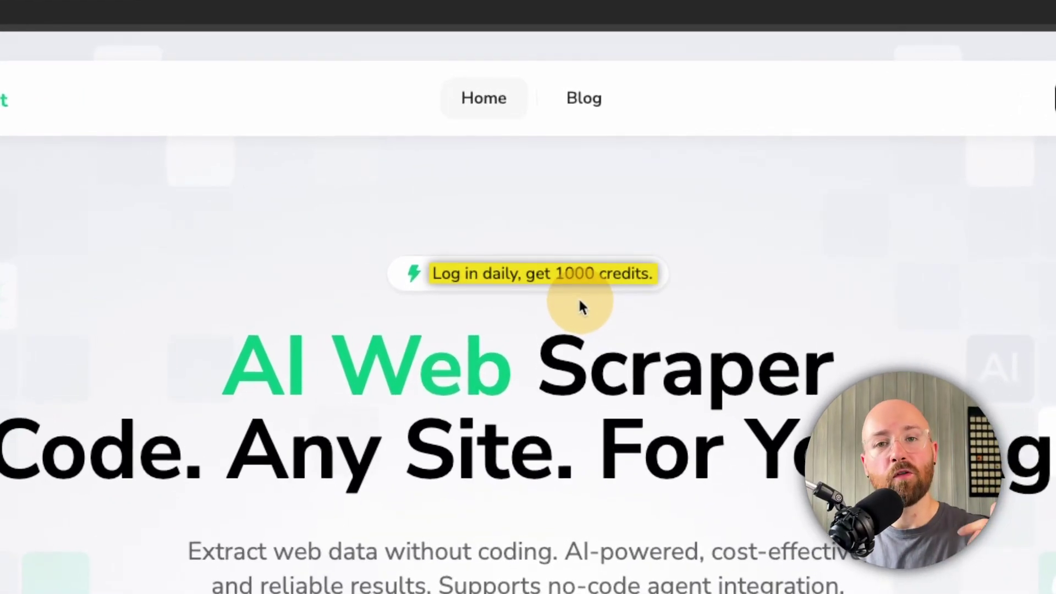
scroll(230, 409, down, 8)
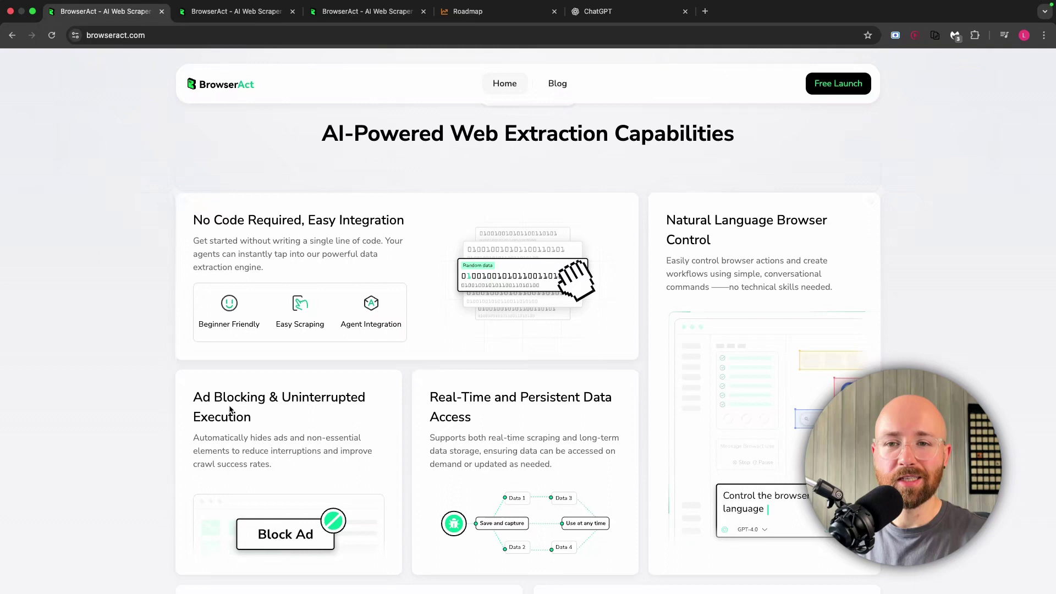
click(230, 409)
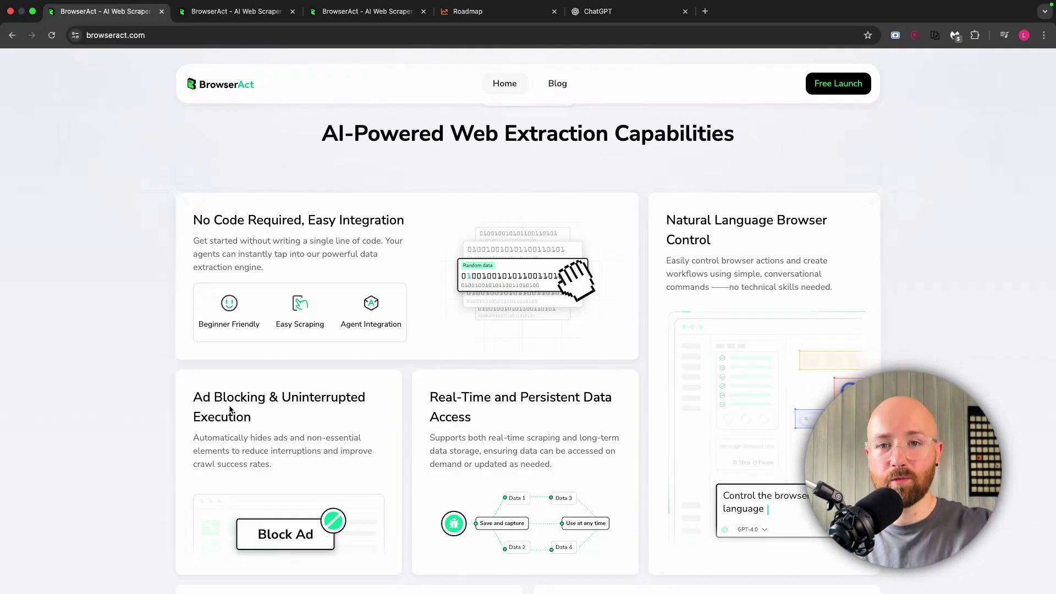
click(230, 409)
scroll(229, 409, down, 5)
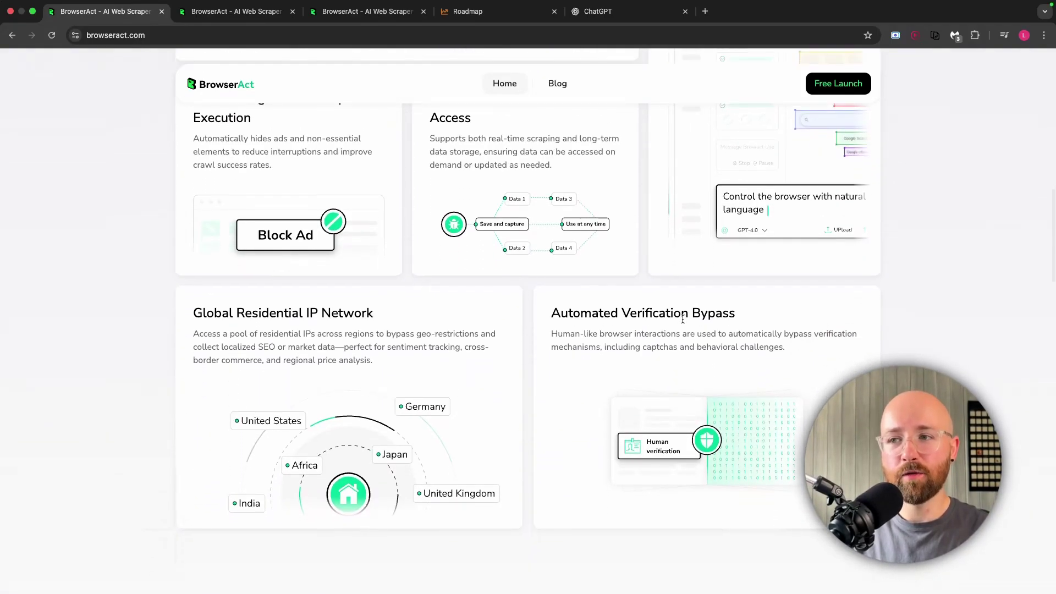
click(681, 319)
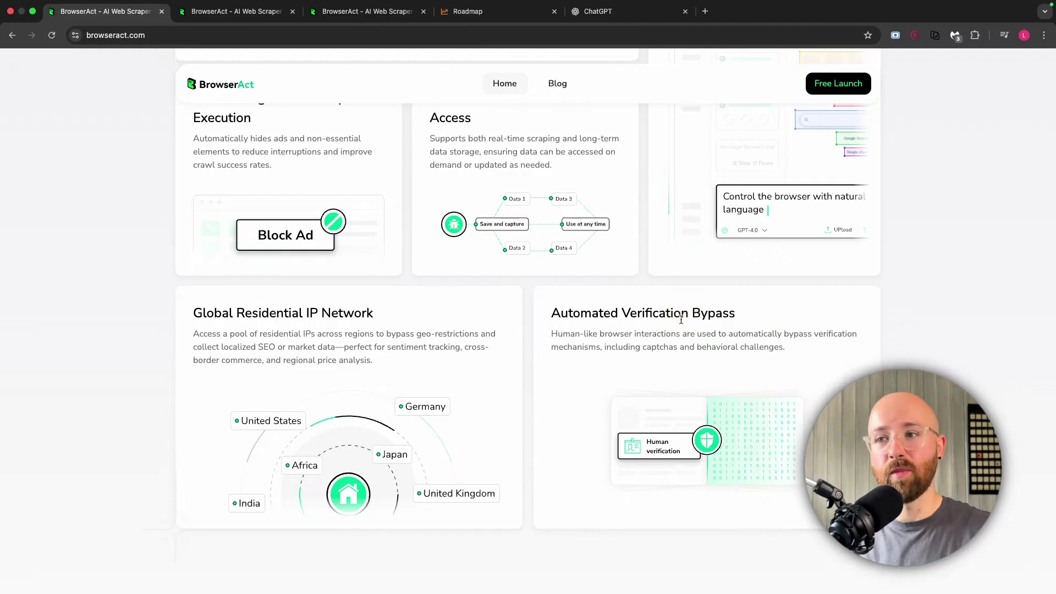
click(681, 319)
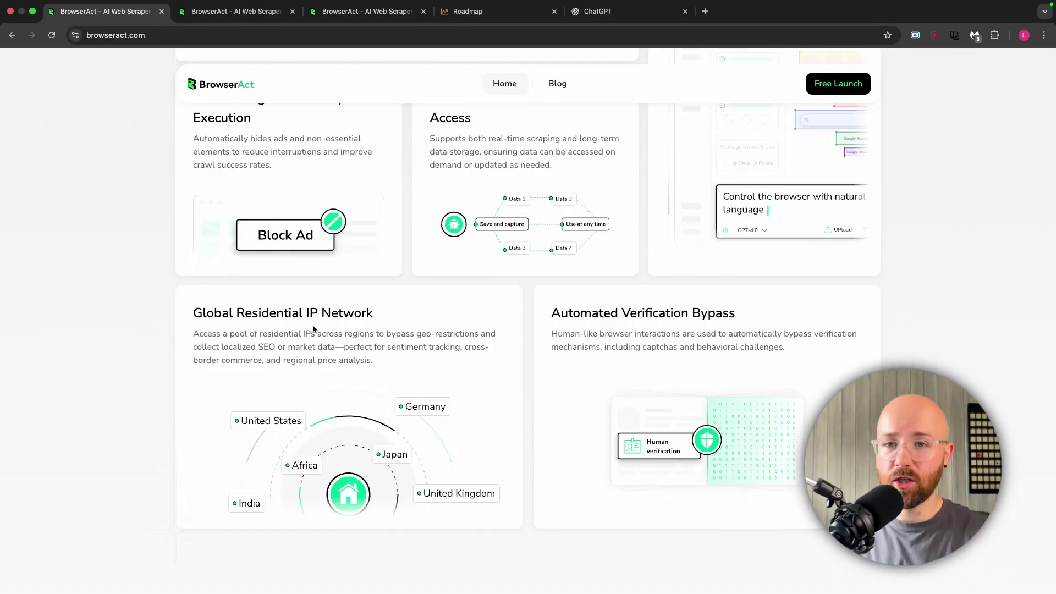
click(264, 438)
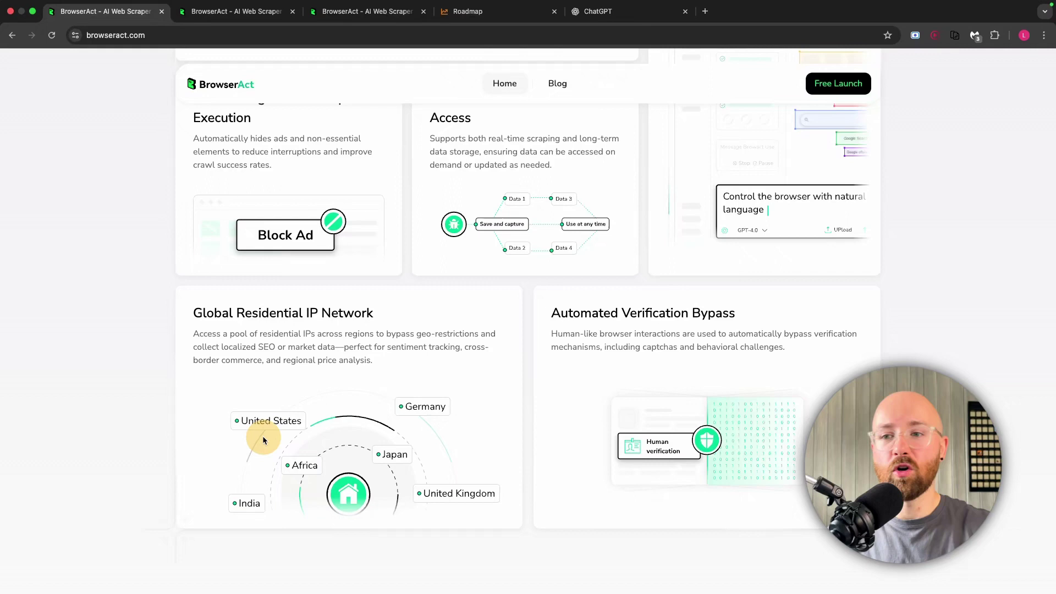
click(469, 506)
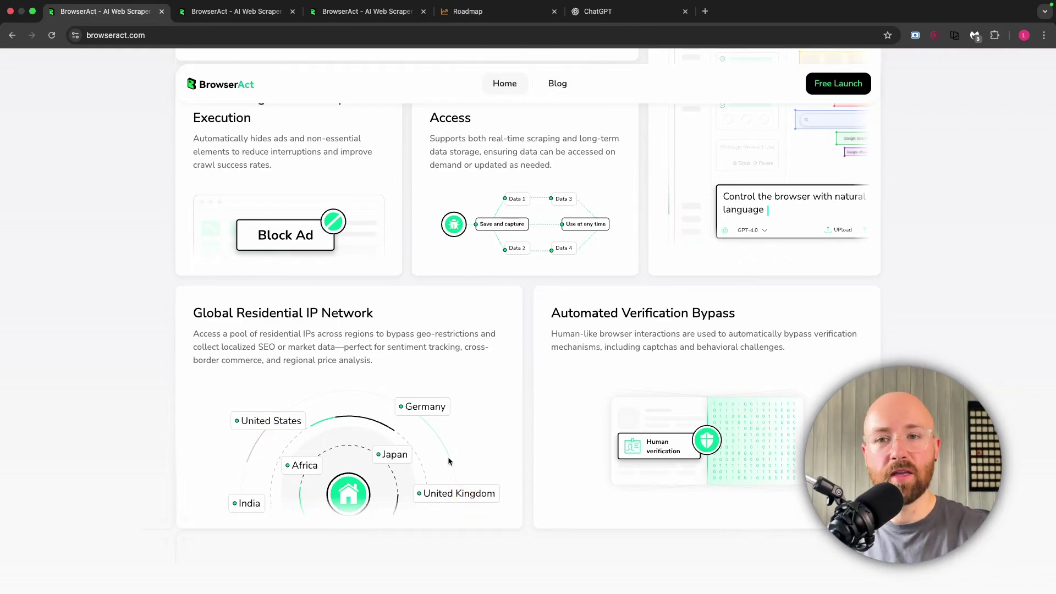
click(221, 329)
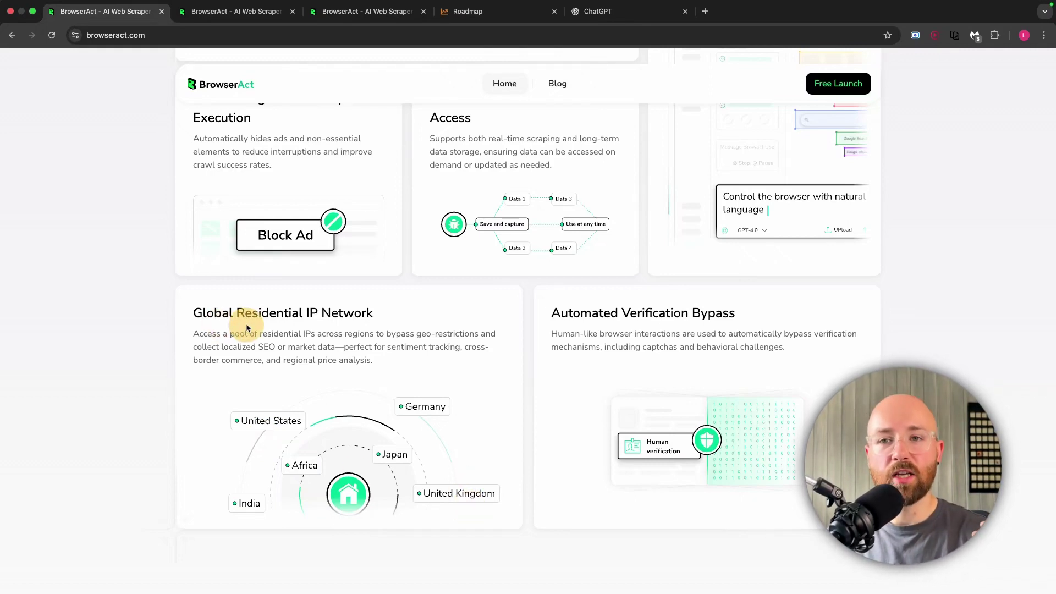
click(345, 329)
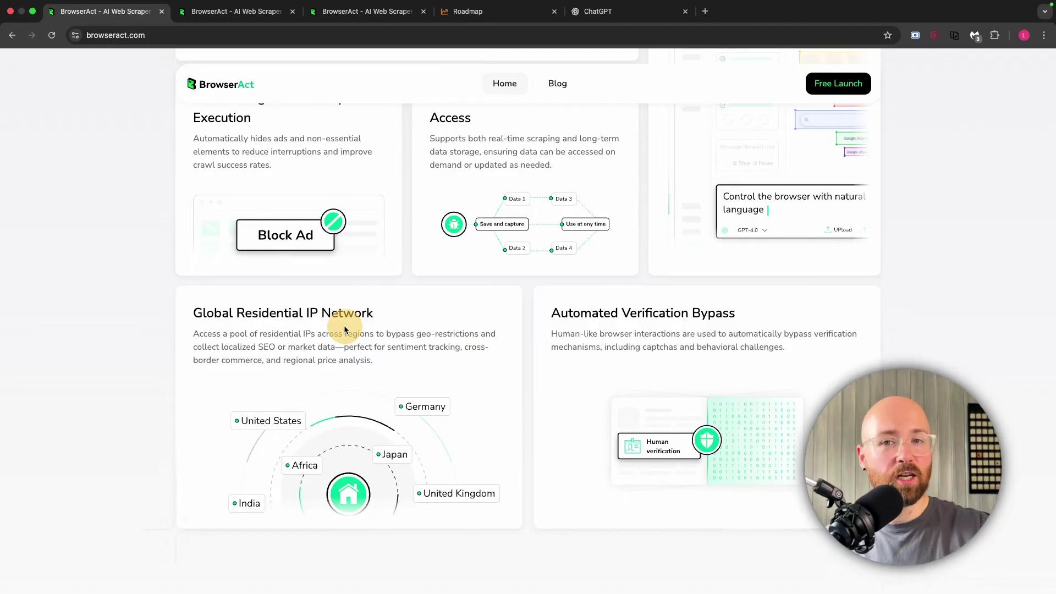
click(301, 342)
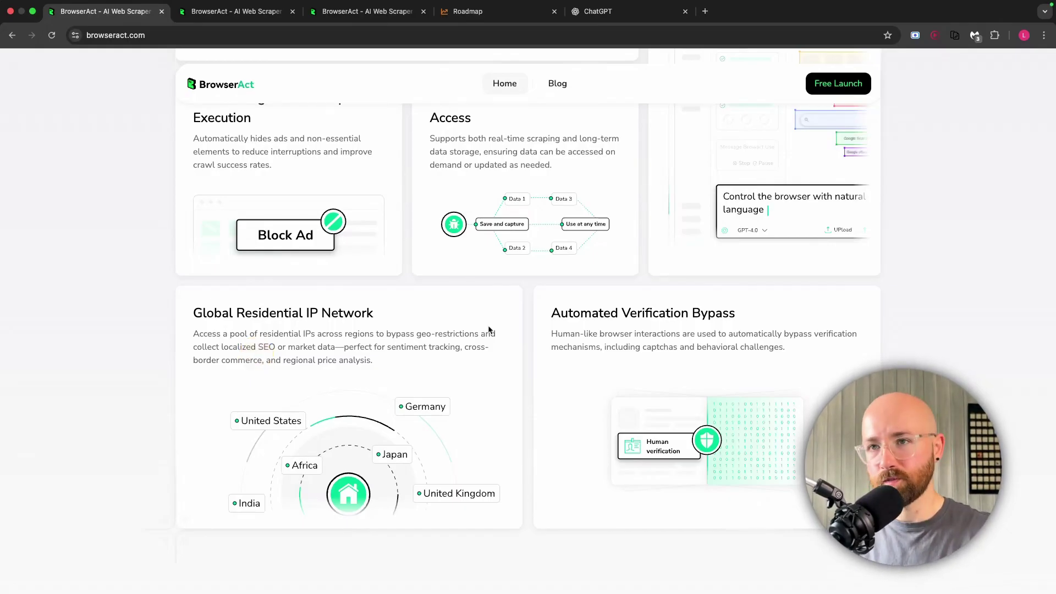
scroll(745, 194, up, 5)
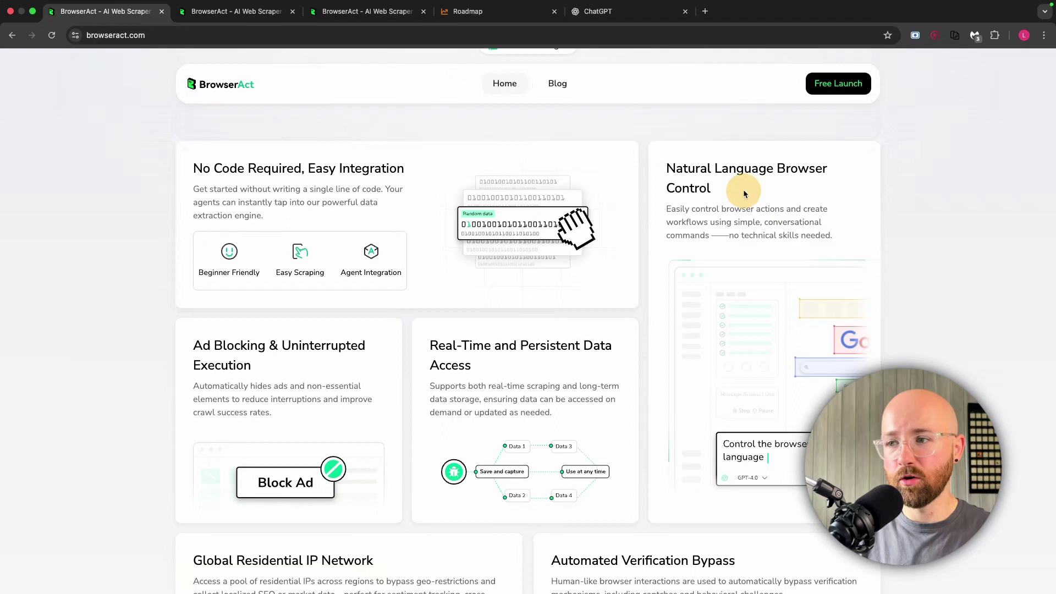
click(236, 11)
click(530, 364)
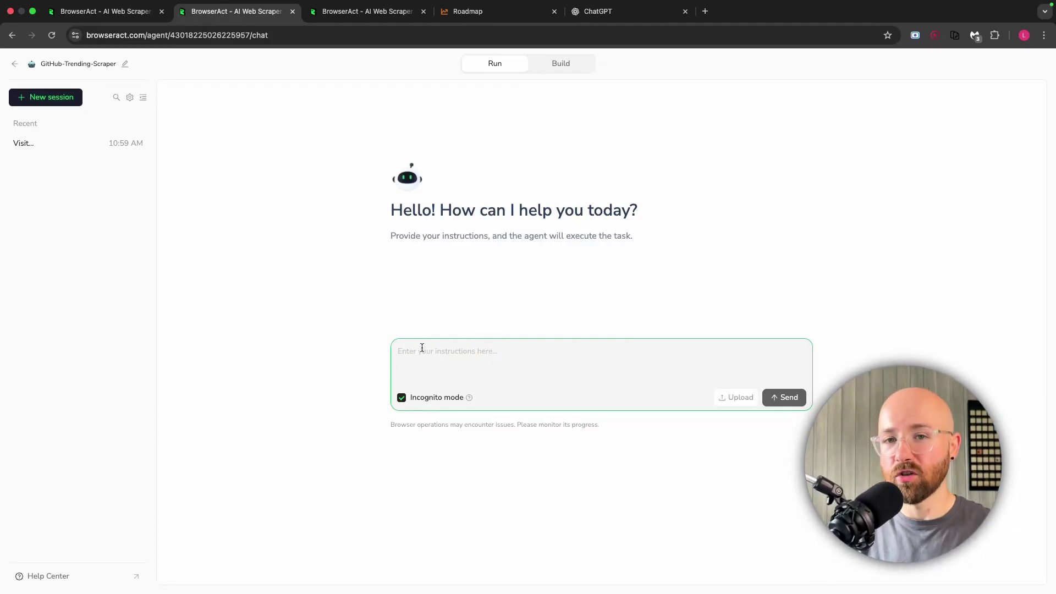
click(102, 11)
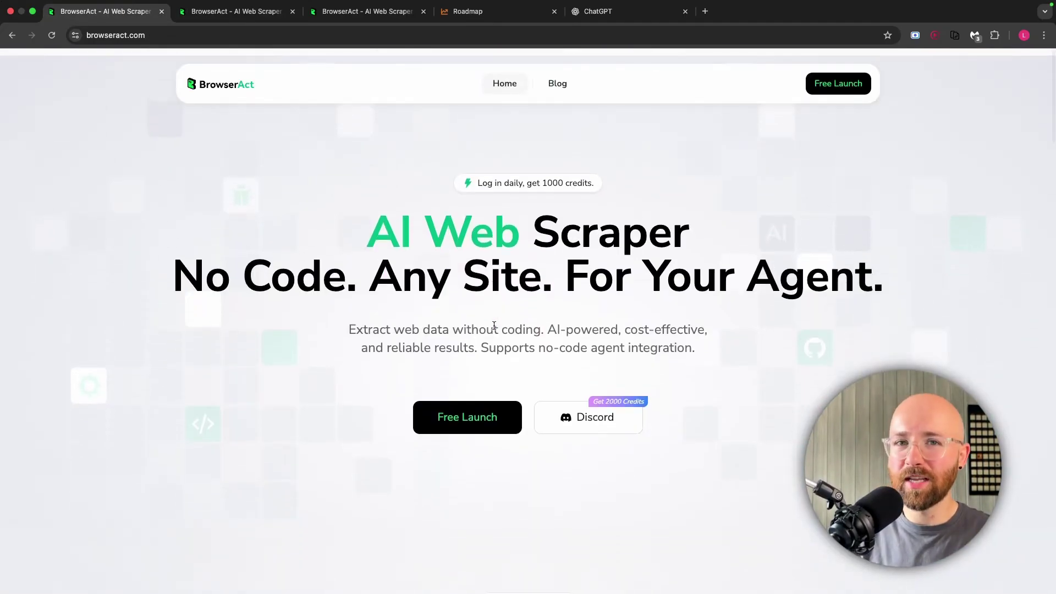
scroll(494, 325, down, 1)
scroll(511, 302, down, 1)
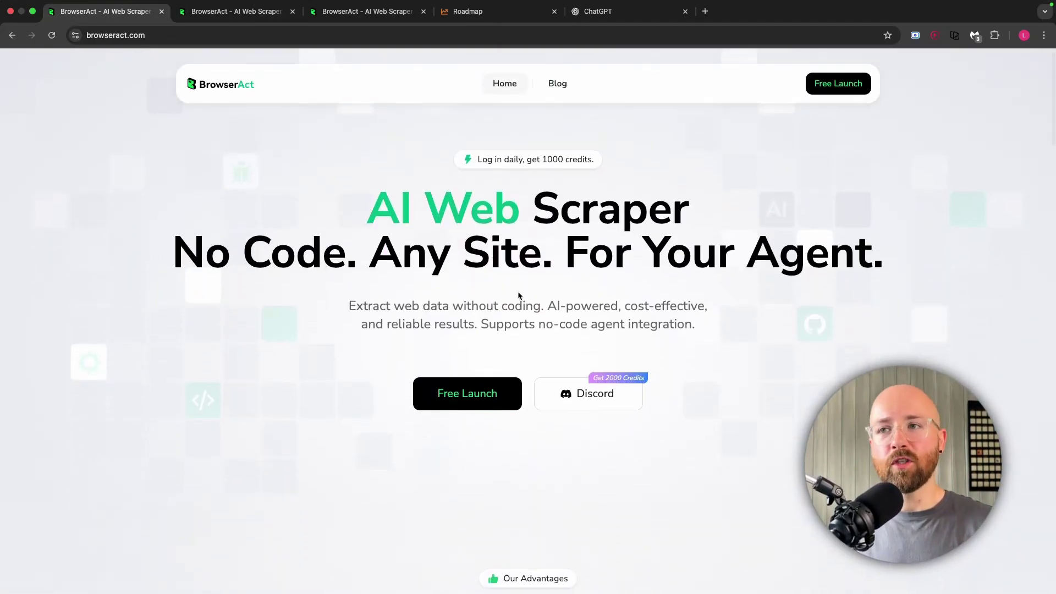
scroll(518, 295, up, 1)
click(554, 190)
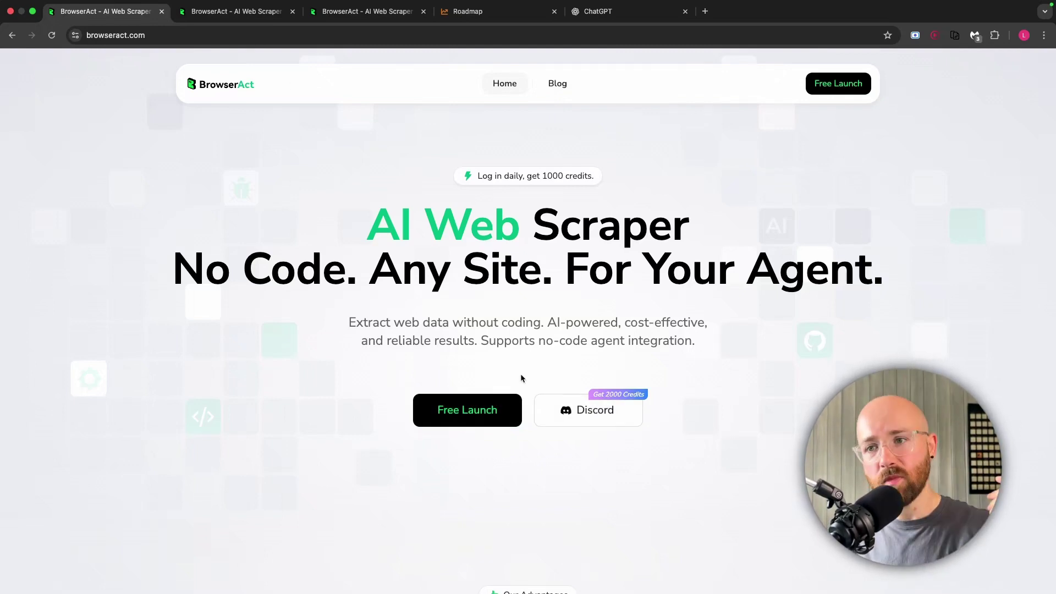
Launch the dashboard with Free Launch and view the Agents list holding GitHub-Trending-Scraper
click(500, 406)
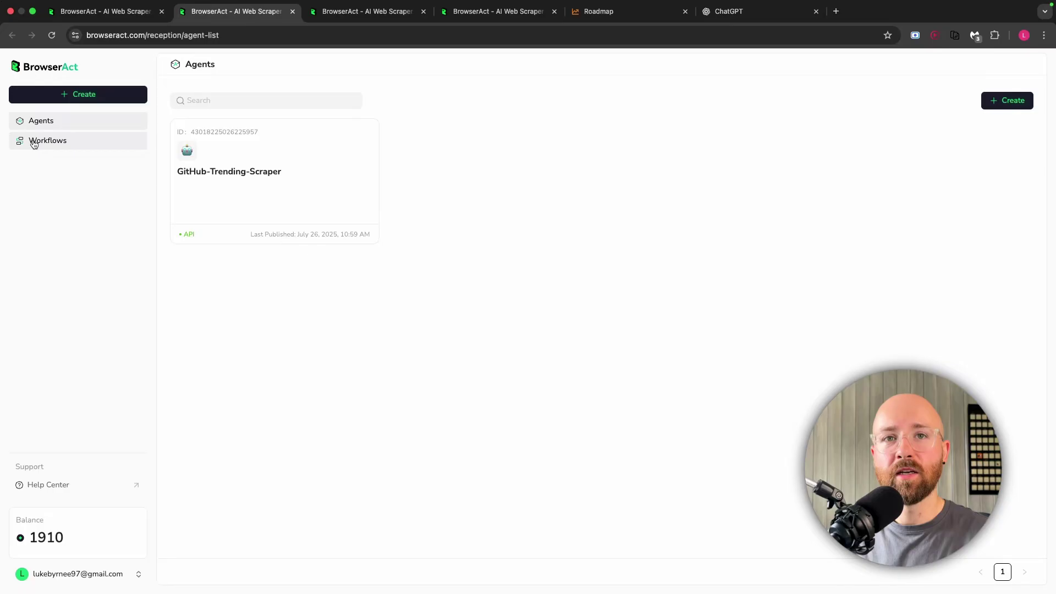
mouse_move(241, 192)
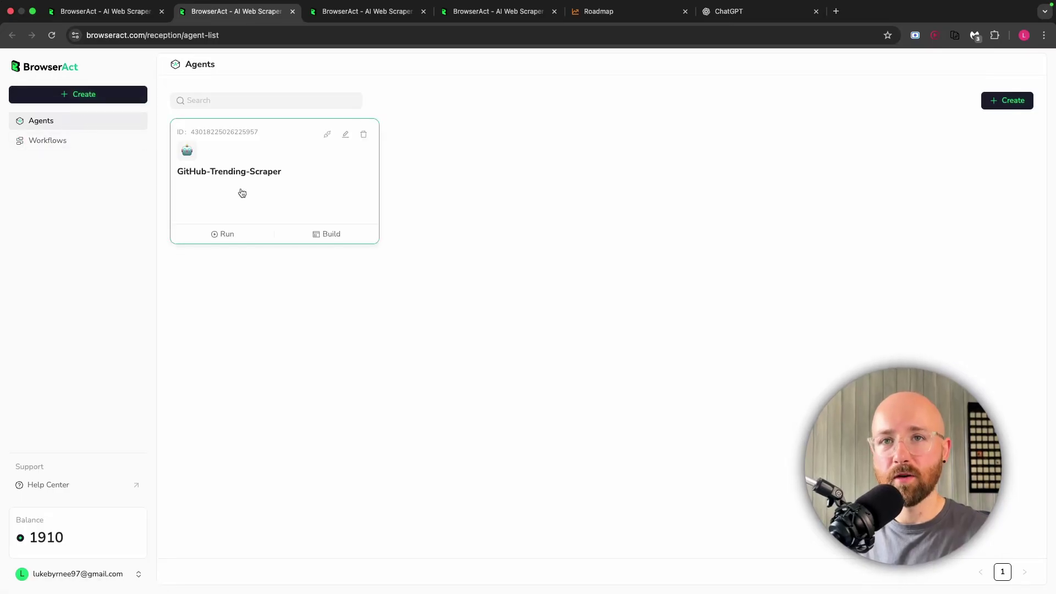
click(216, 64)
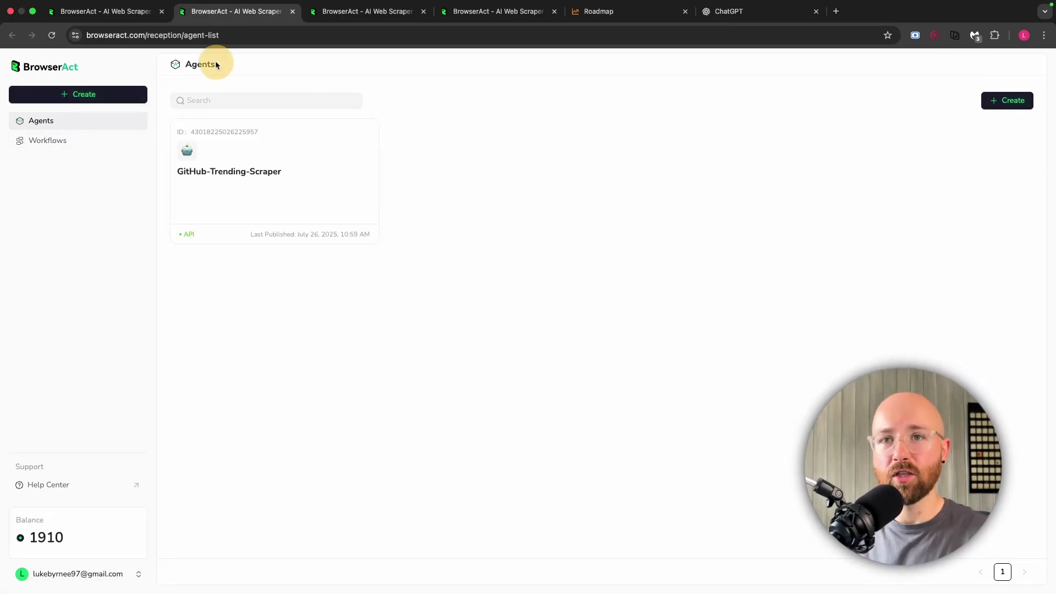
mouse_move(271, 222)
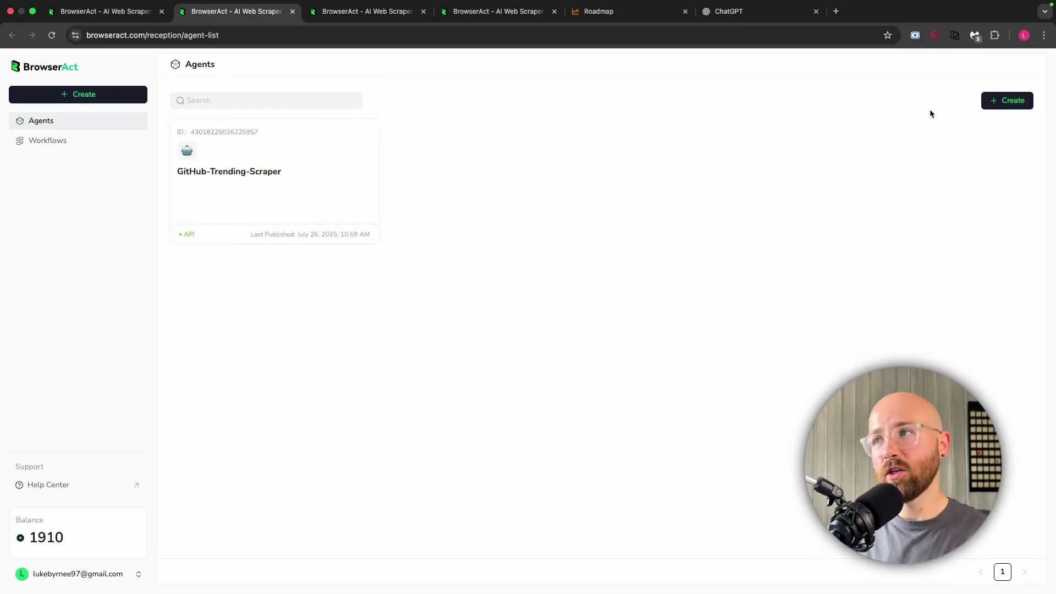
Start, then cancel a new agent, and open Build on the GitHub-Trending-Scraper card
click(1002, 102)
click(525, 159)
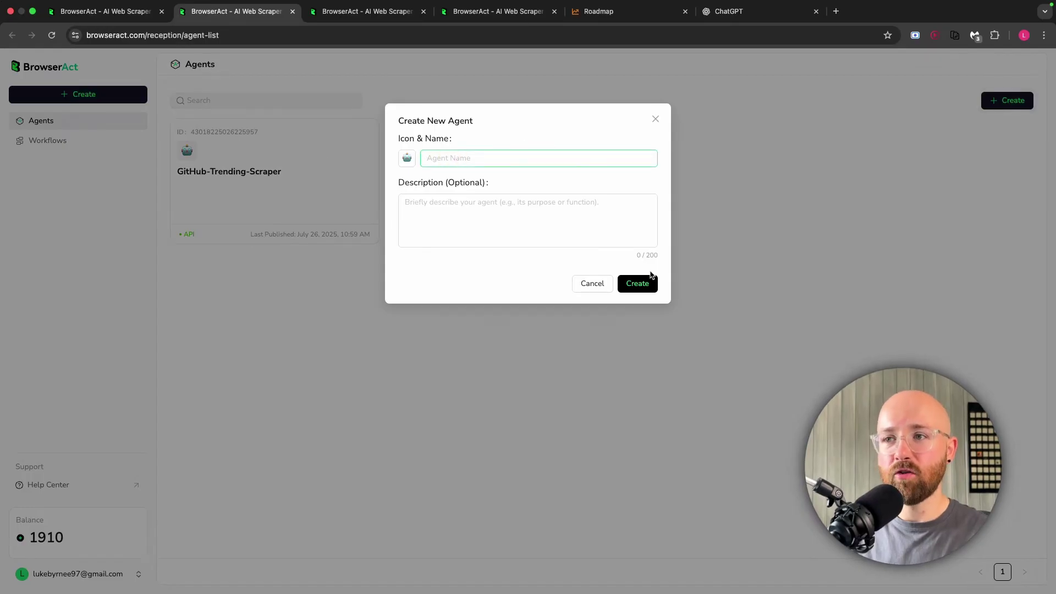
click(589, 284)
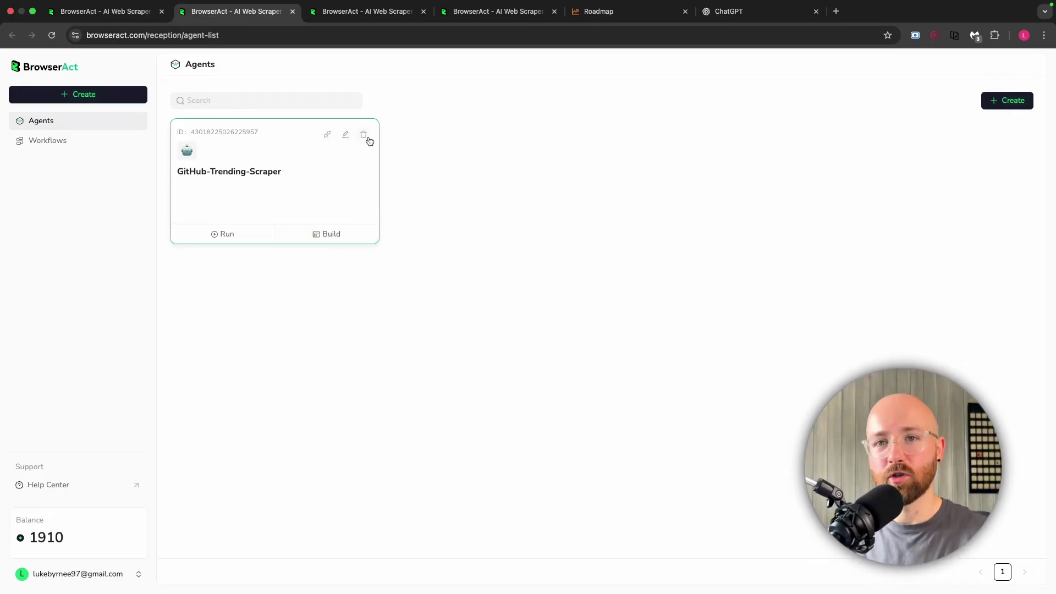
click(239, 160)
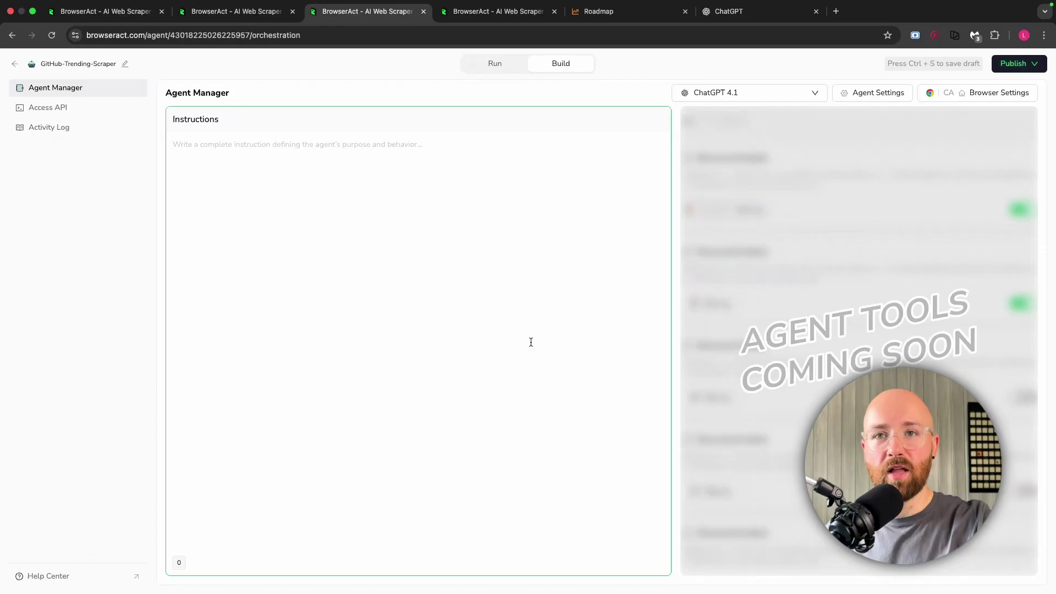
Open the model settings to list ChatGPT 4.1-mini and ChatGPT 4.1 with their credit costs
click(351, 240)
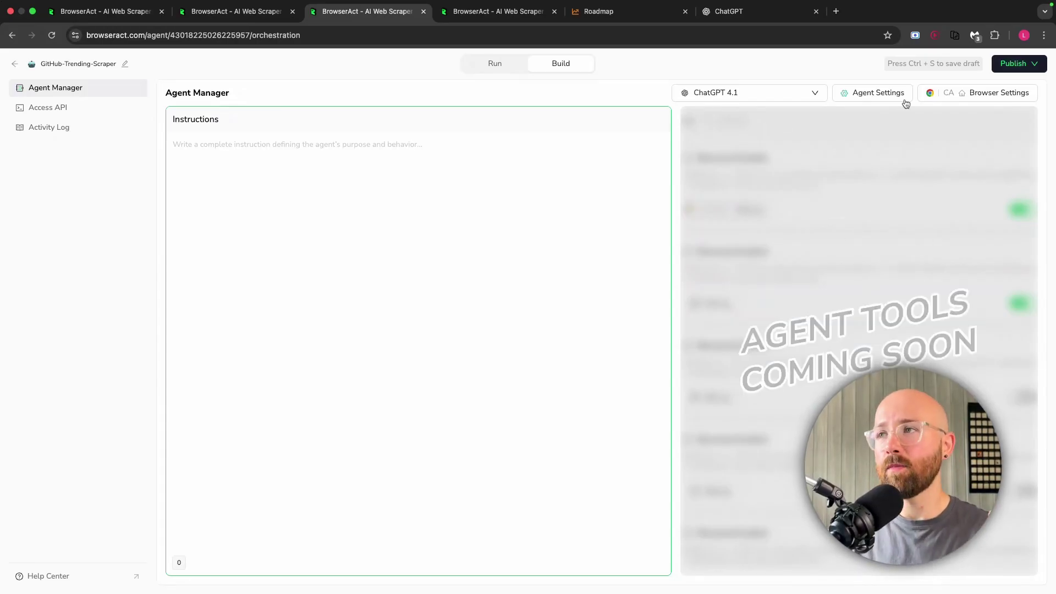
click(815, 92)
click(723, 134)
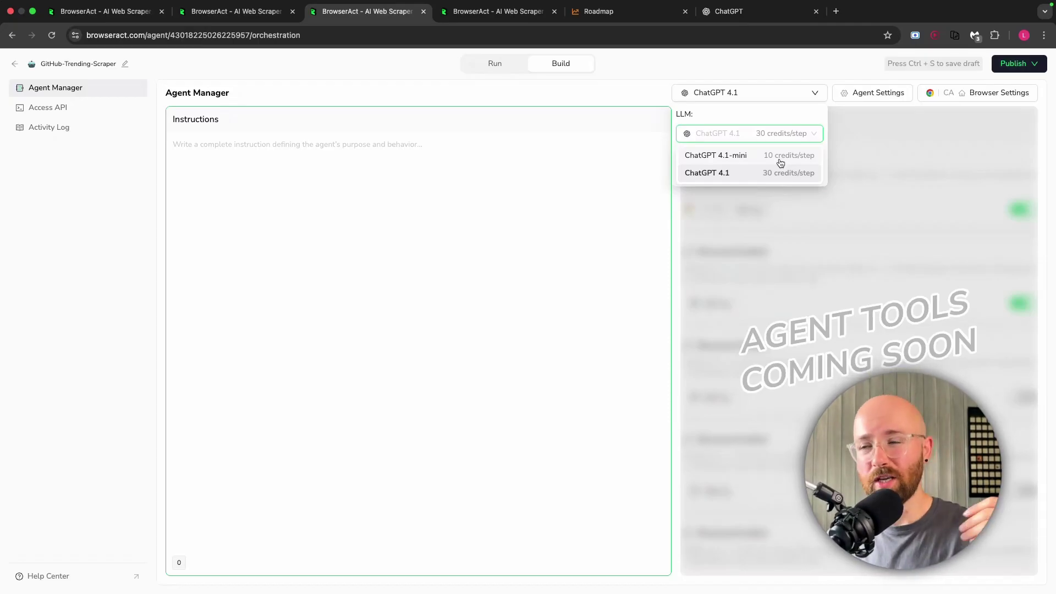
Try ChatGPT 4.1-mini, revert to ChatGPT 4.1, and view Agent Settings: 100 steps, 3 failures, 10 s retry
click(734, 156)
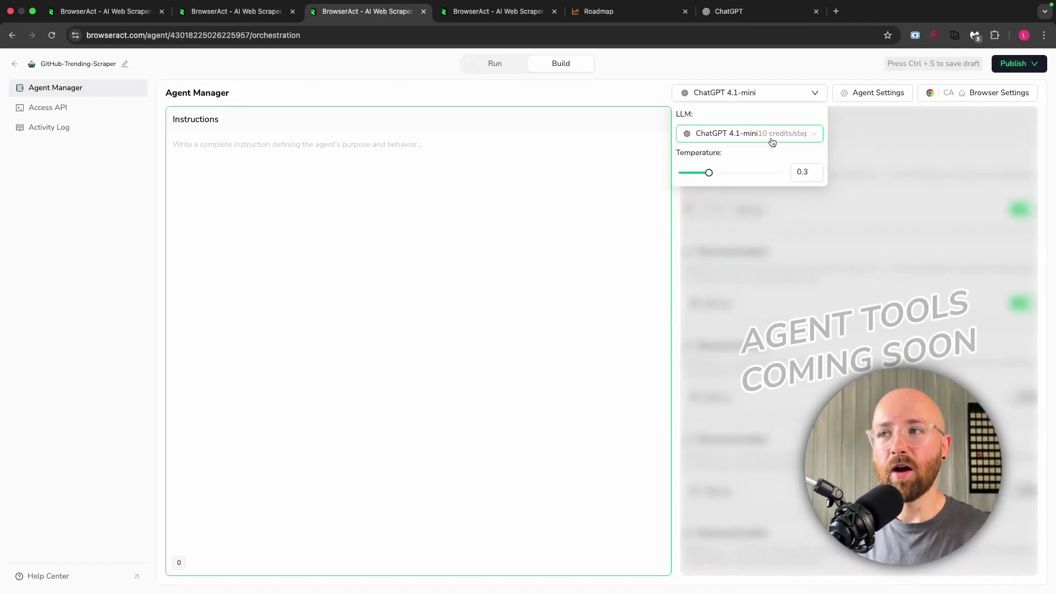
click(770, 138)
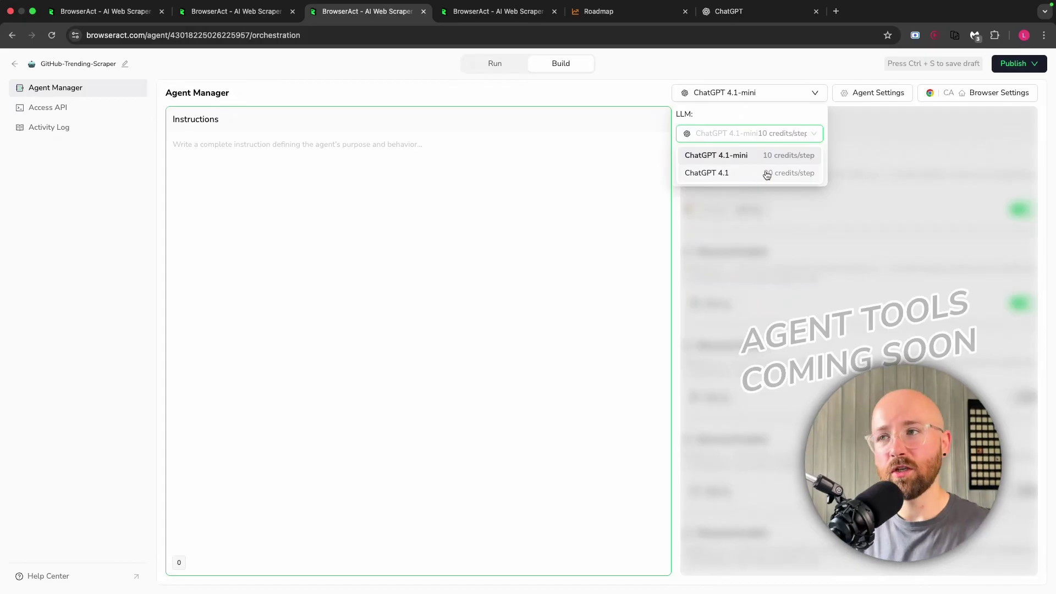
click(765, 172)
click(858, 160)
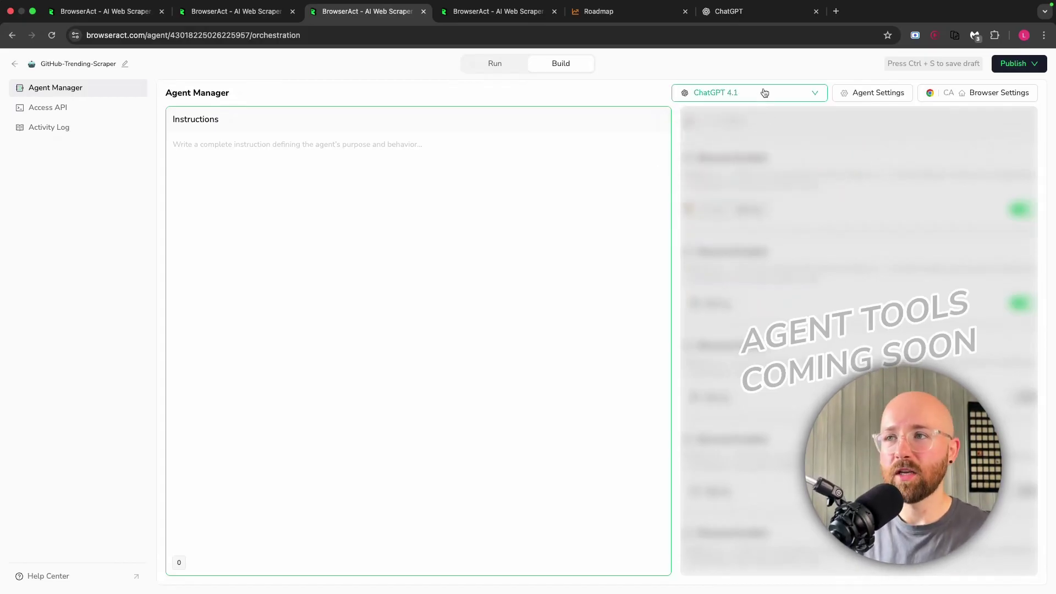
click(765, 93)
click(840, 177)
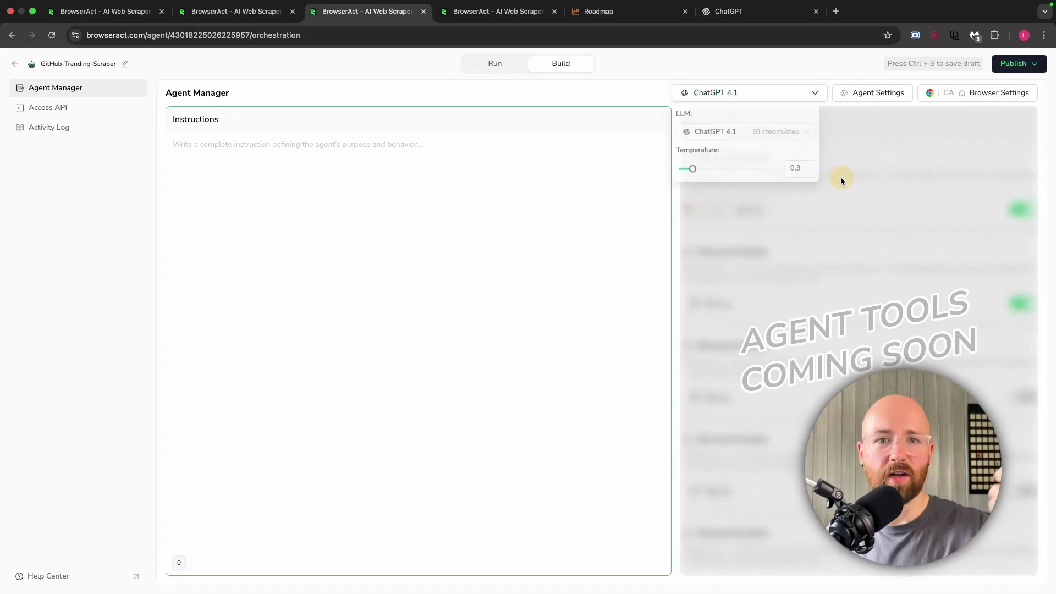
click(875, 94)
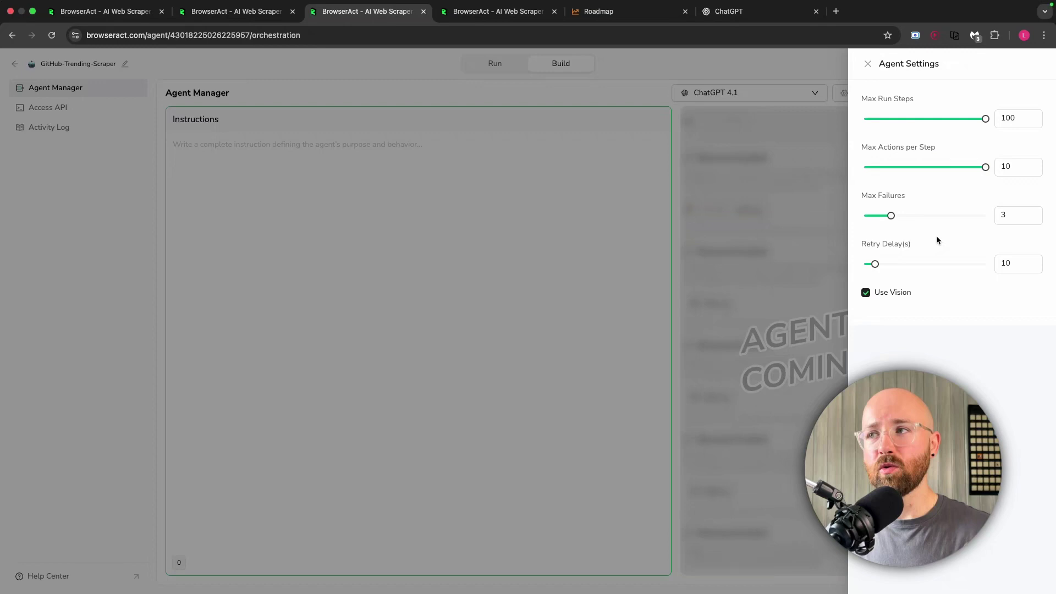
Review the Agent Settings values and close the panel
mouse_move(891, 219)
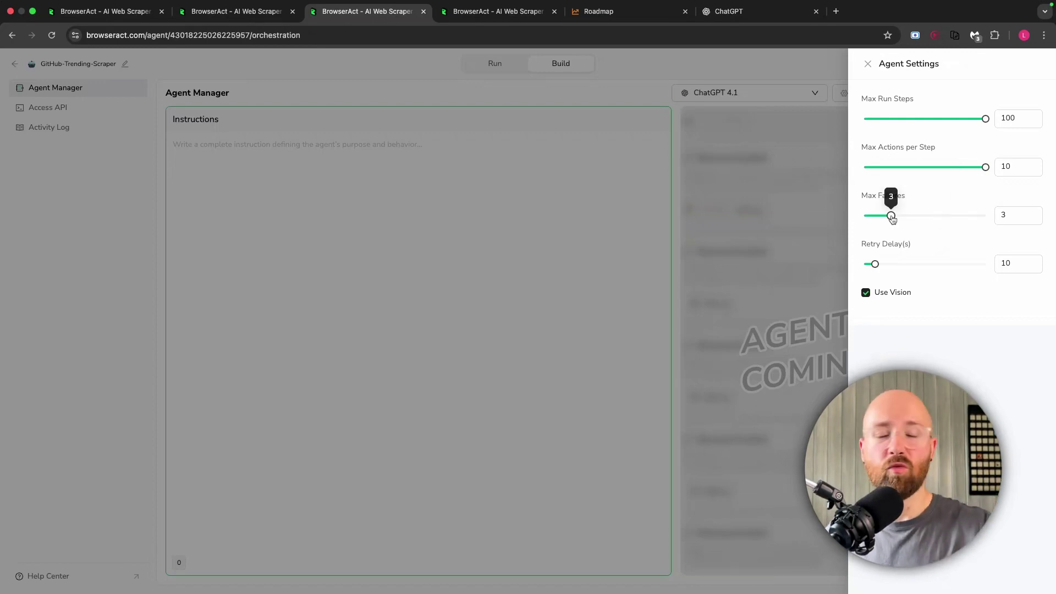
mouse_move(987, 174)
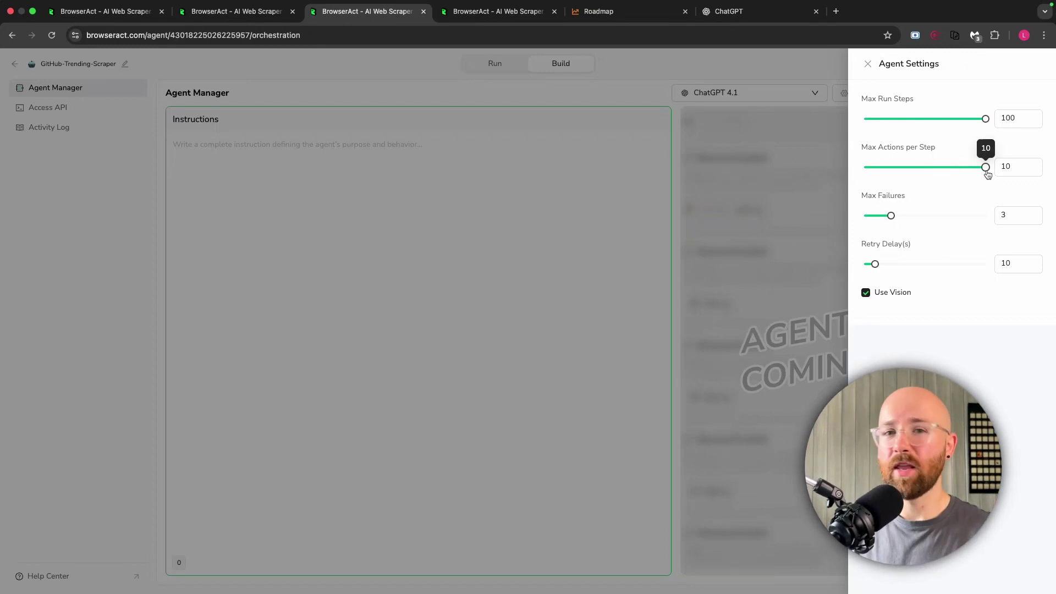
click(825, 165)
In Browser Settings, browse the Region list and try United Kingdom instead of Canada
click(963, 92)
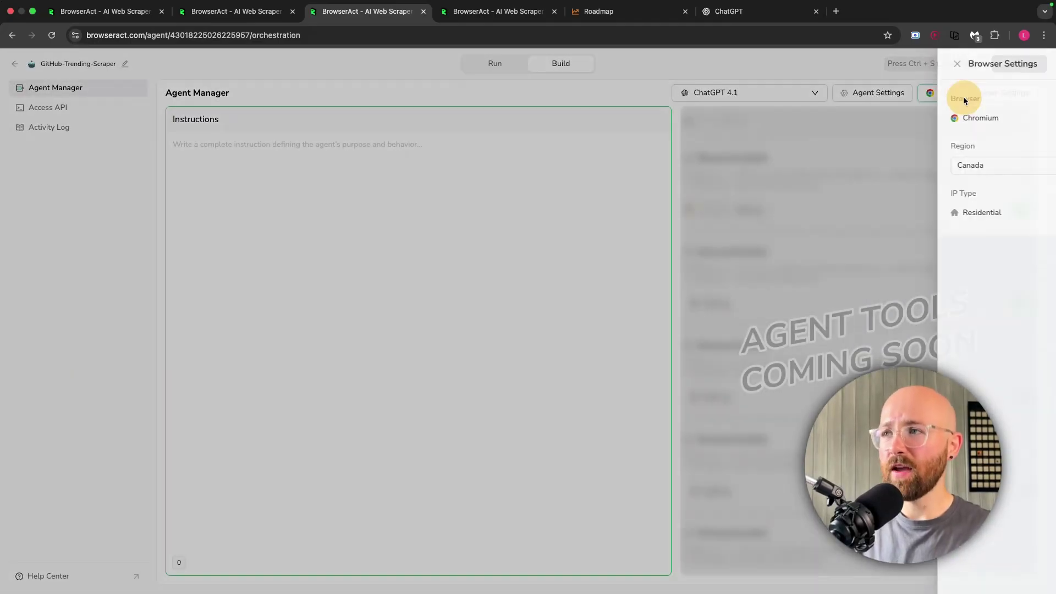
click(898, 161)
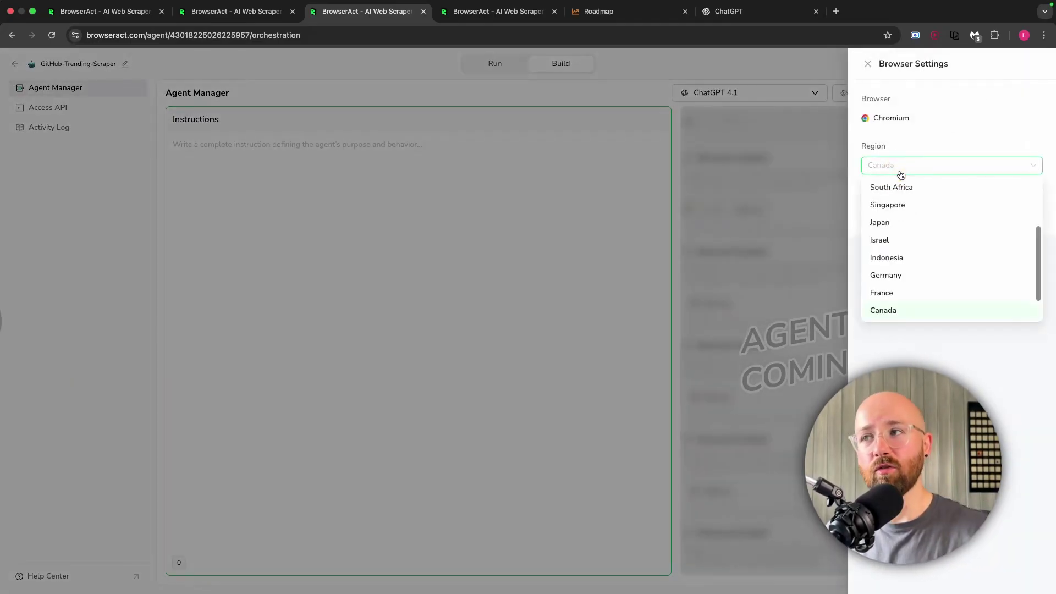
click(902, 158)
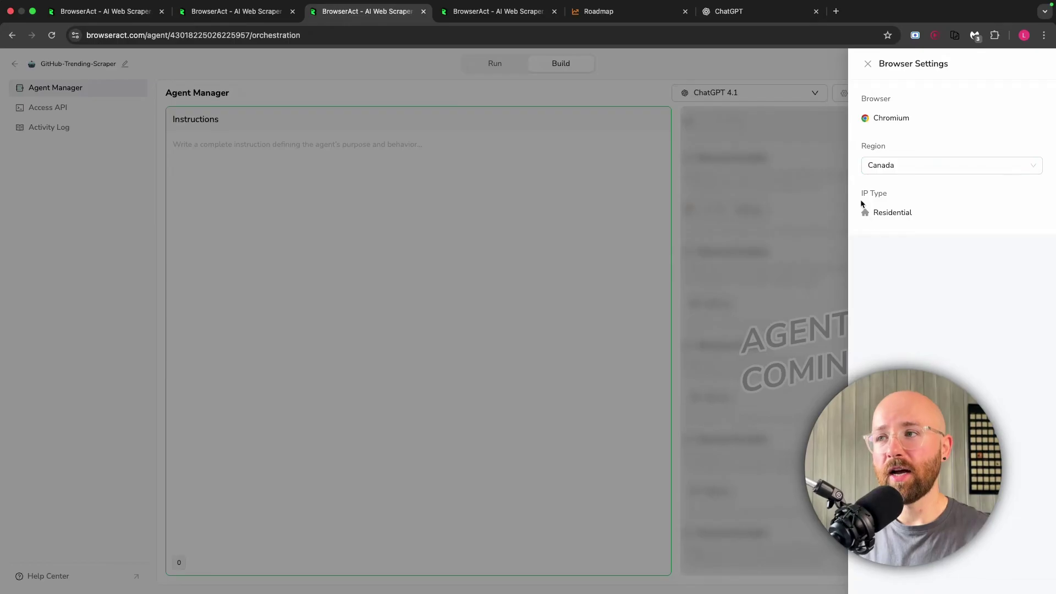
click(899, 165)
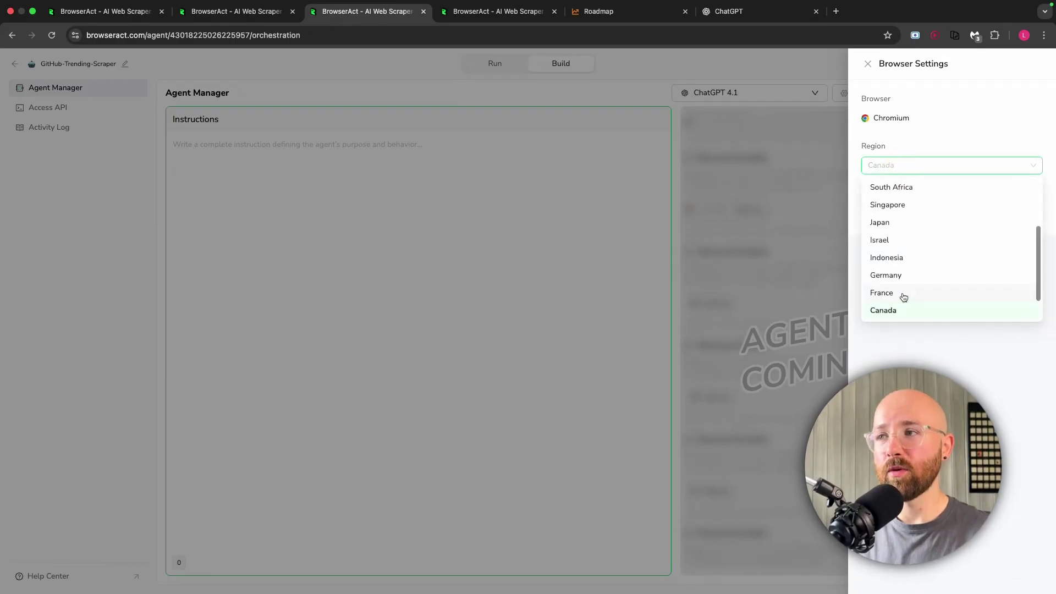
scroll(891, 248, up, 2)
click(915, 212)
click(933, 167)
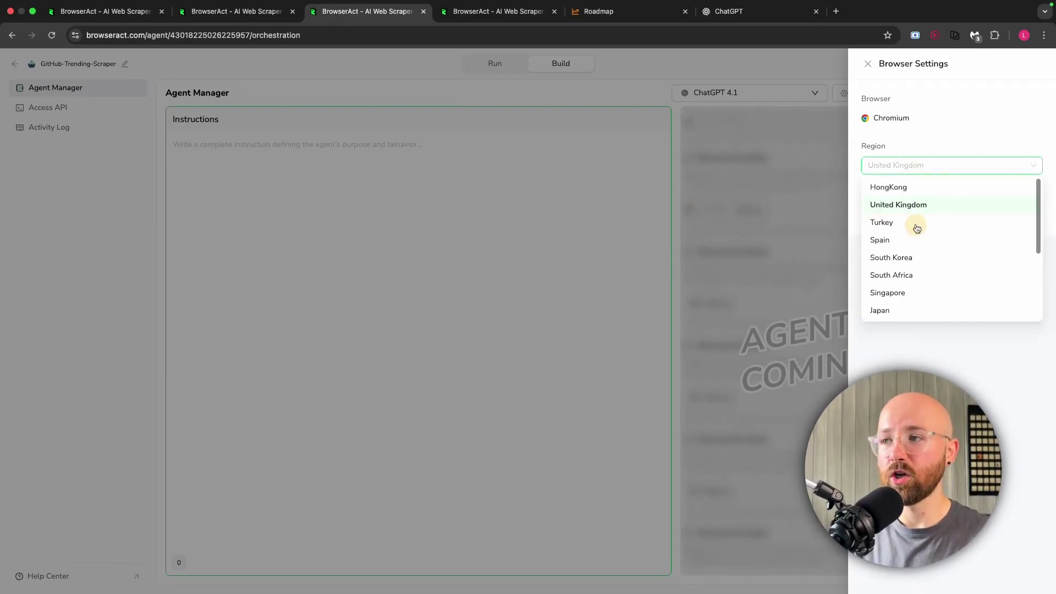
scroll(913, 285, down, 3)
Set the region back to Canada and publish the agent as a new version
click(883, 275)
key(Escape)
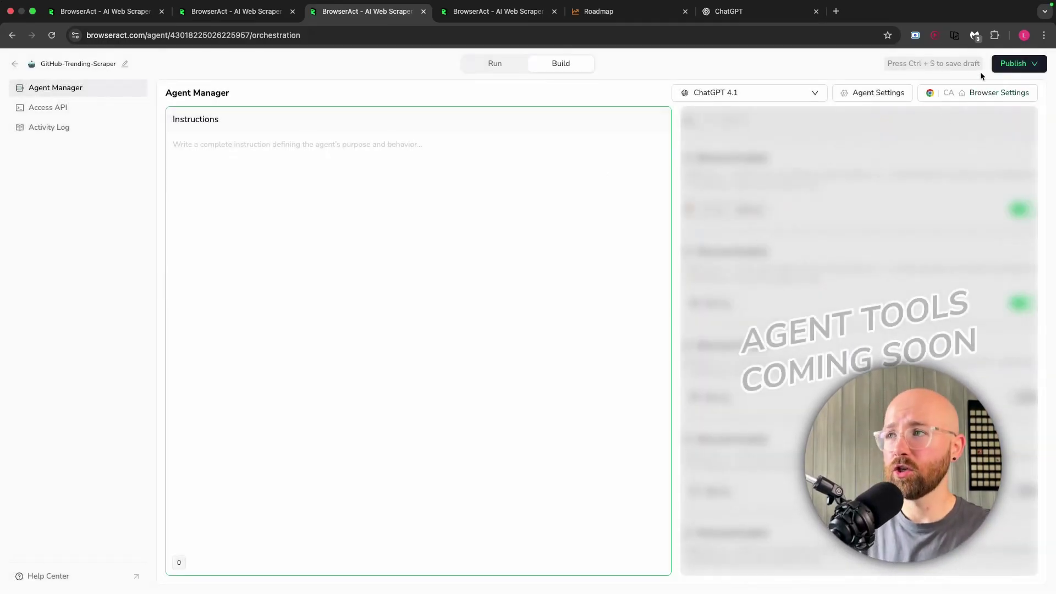
click(1014, 63)
click(972, 106)
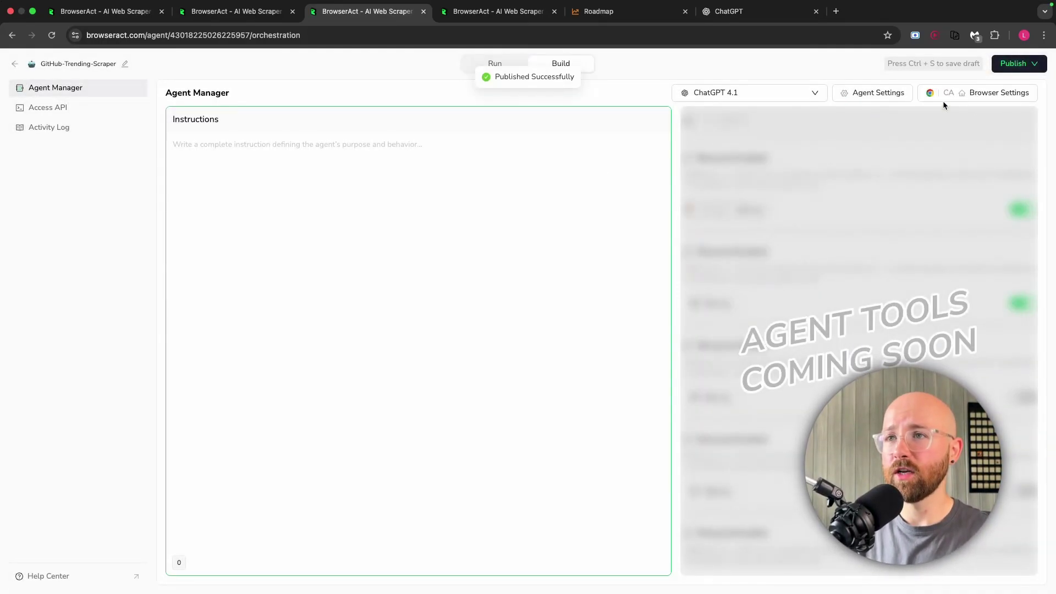
Switch to the Run chat view and place the cursor in the instructions box
click(489, 64)
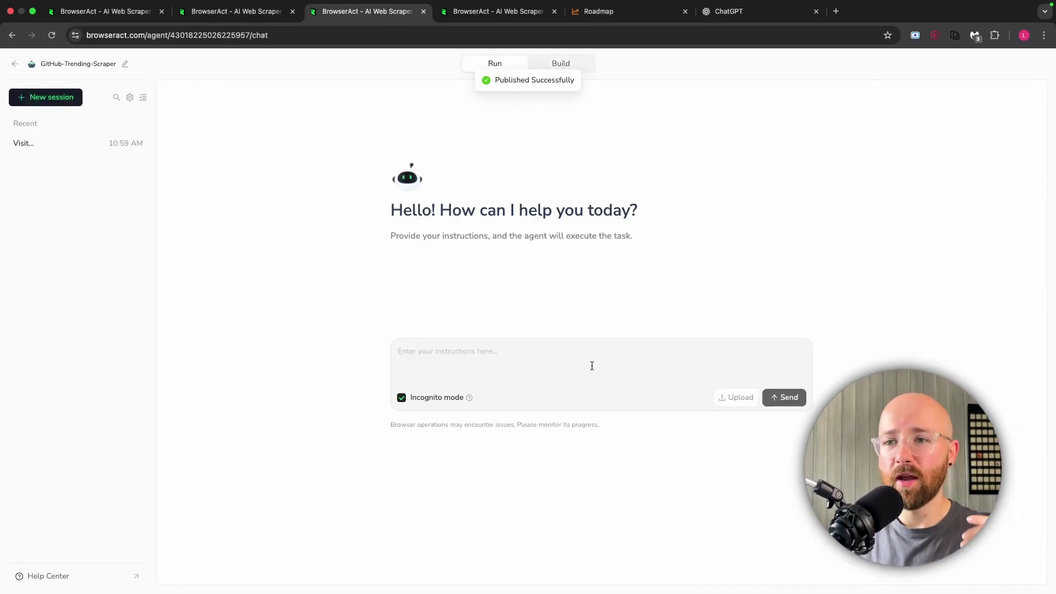
click(592, 365)
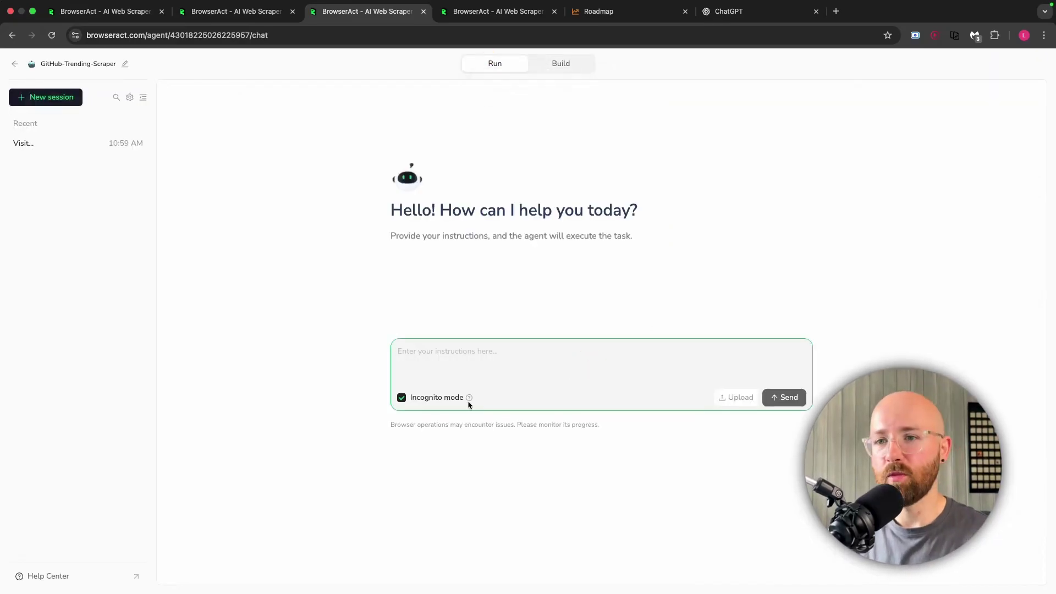
mouse_move(468, 403)
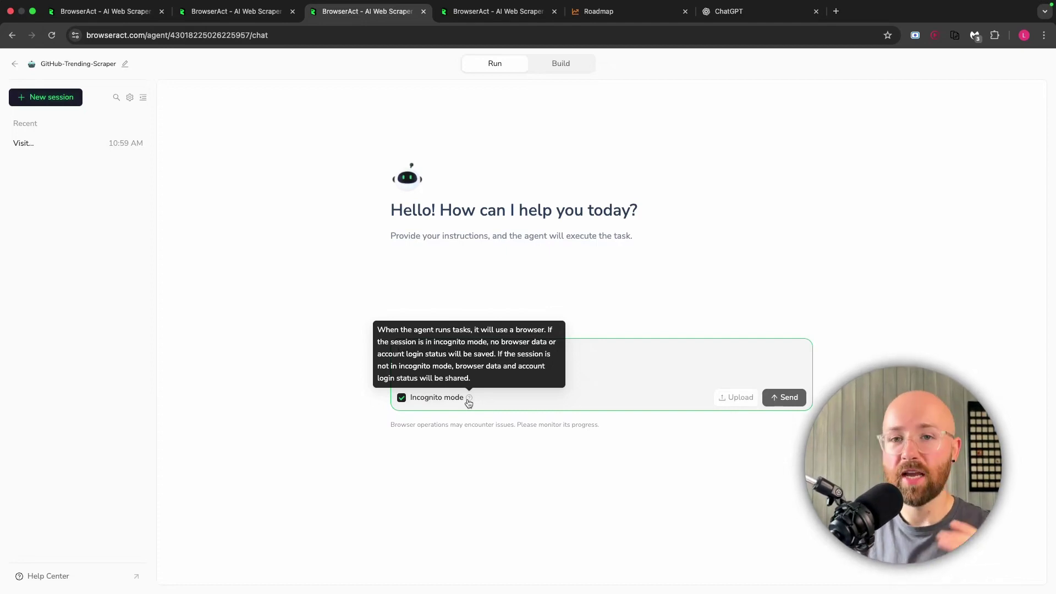
Enter the task: visit GitHub weekly trending, extract repo name, description, language, stars, URL, output CSV
click(489, 353)
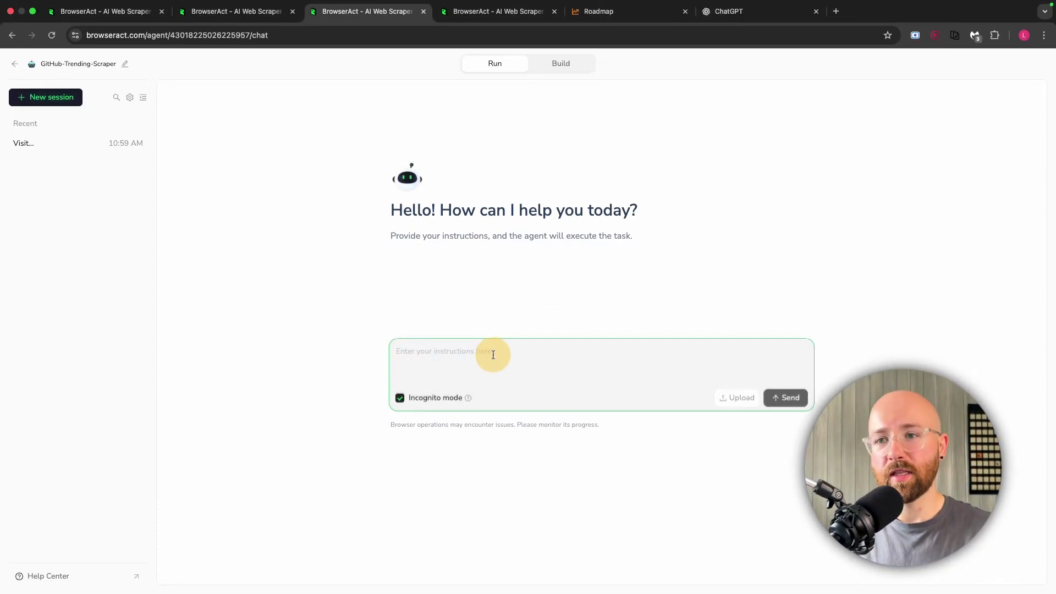
text(Extract repo name, description, language, stars, URL. Output CSV.)
click(281, 352)
text(Visit https://github.com/trending?since=weekly)
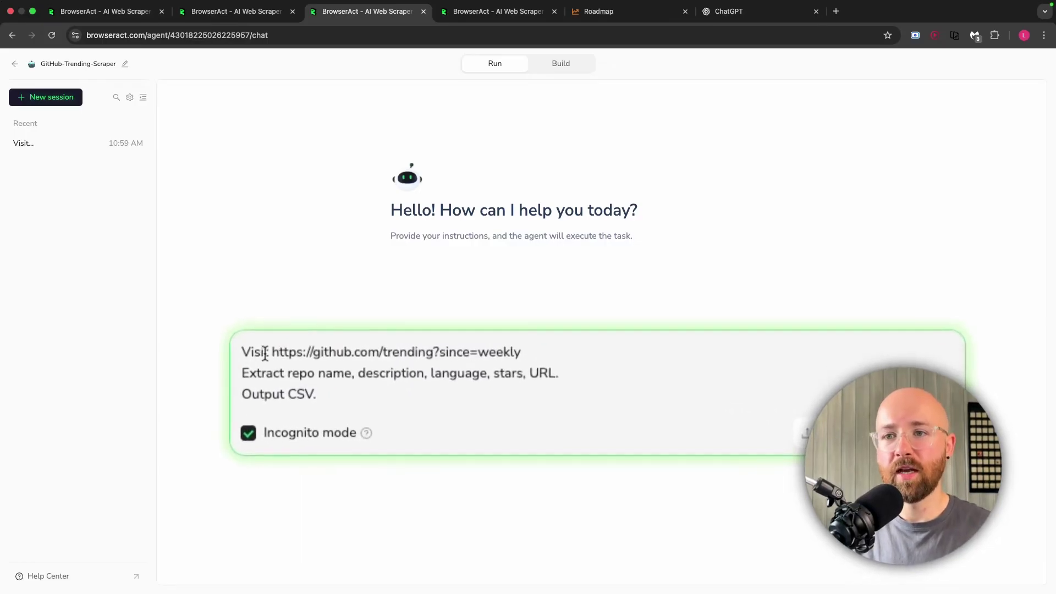
Review the prompt lines and select the GitHub weekly trending URL
drag(240, 348, 384, 352)
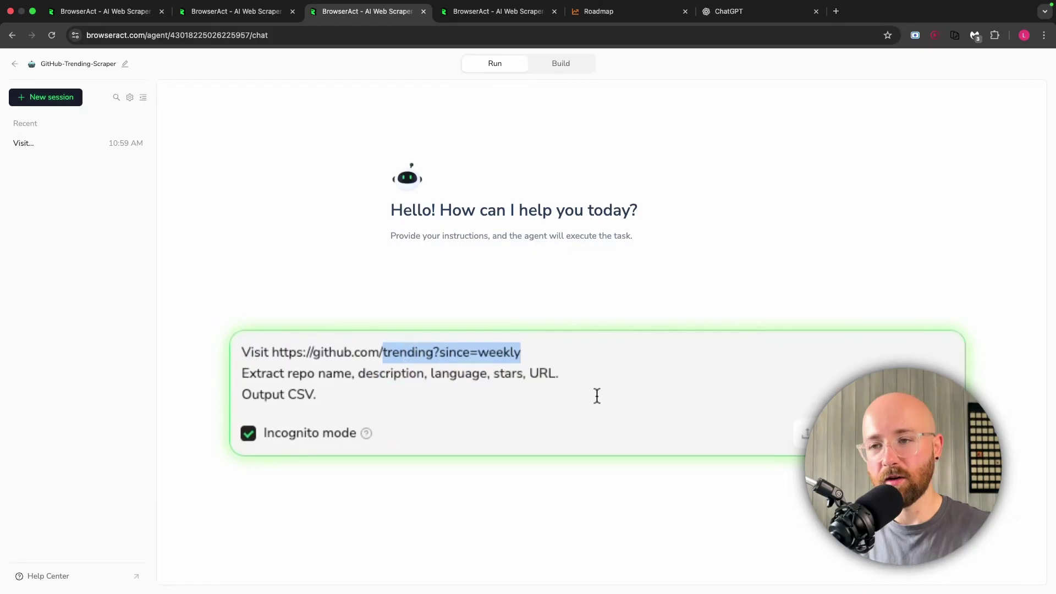
drag(242, 371, 579, 365)
drag(490, 384, 242, 371)
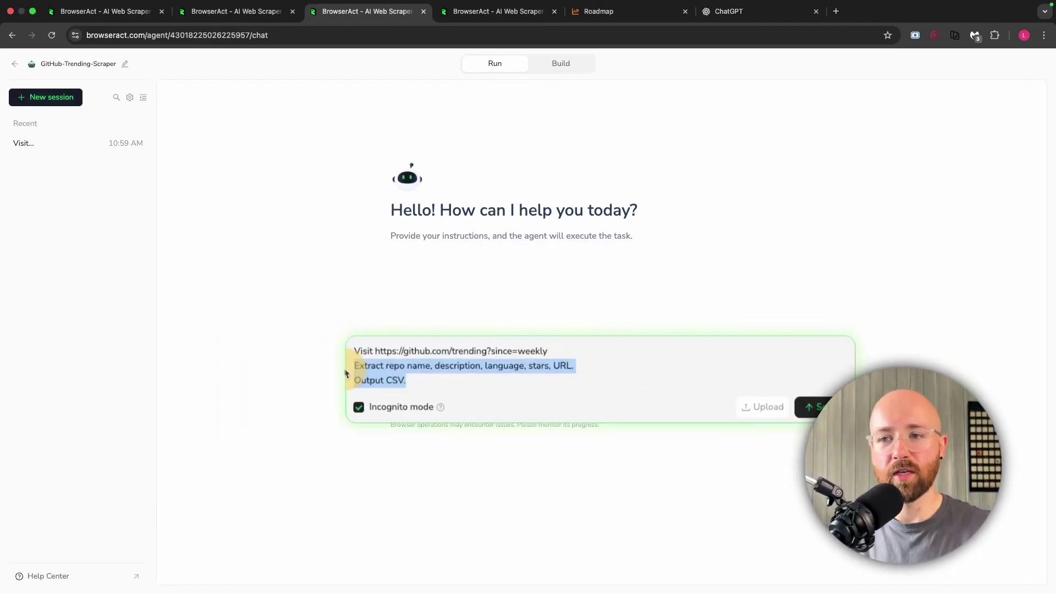
click(471, 381)
drag(569, 350, 420, 350)
key(super+c)
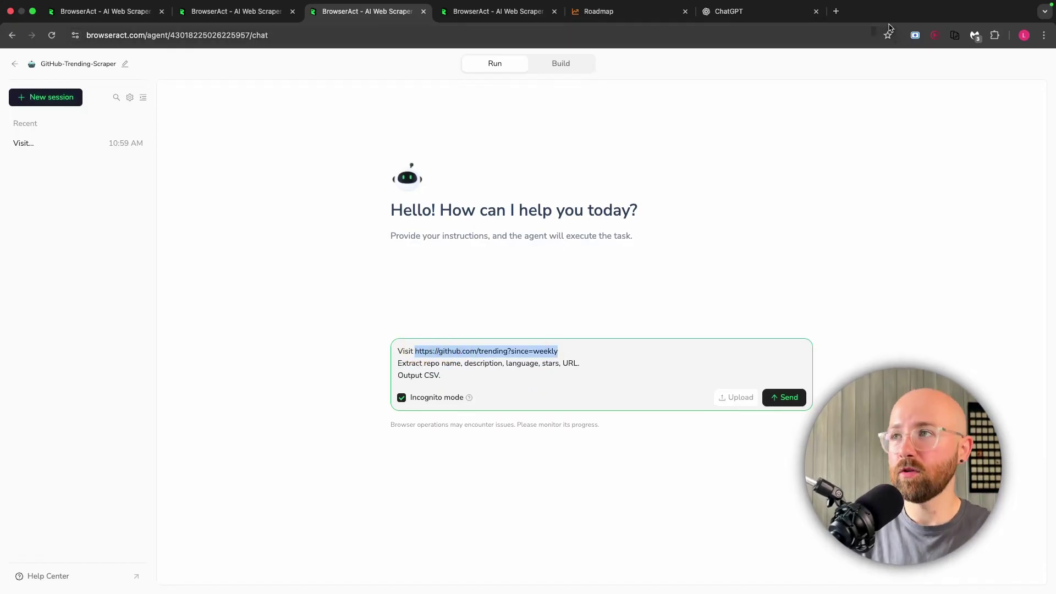
Load the GitHub weekly trending page in a new tab and dismiss the spoken-language tip
click(833, 13)
key(super+v)
key(Return)
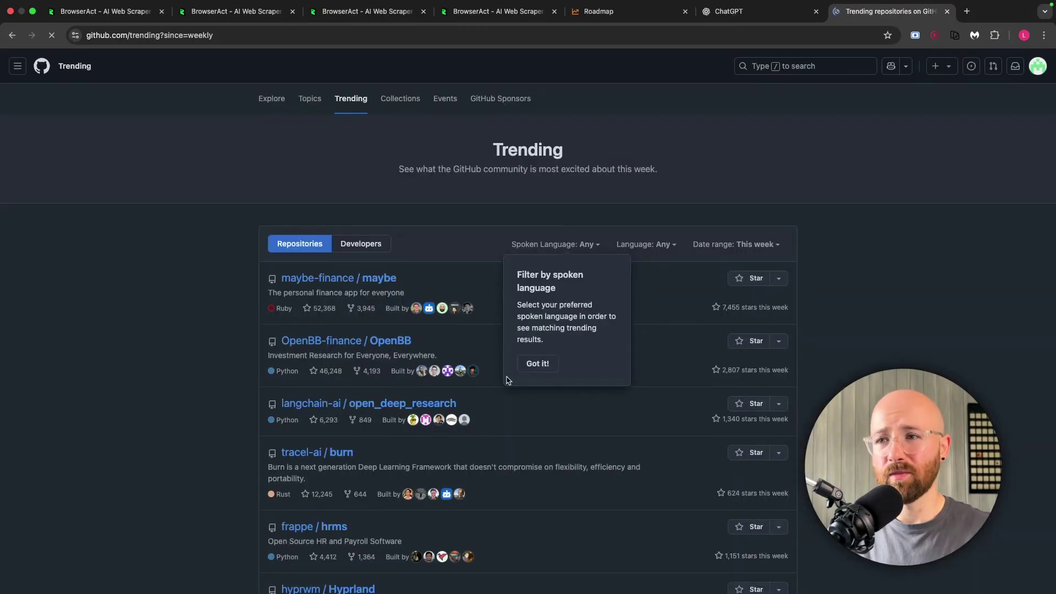
click(539, 366)
Inspect the trending page to show its HTML in the developer tools
scroll(839, 342, down, 5)
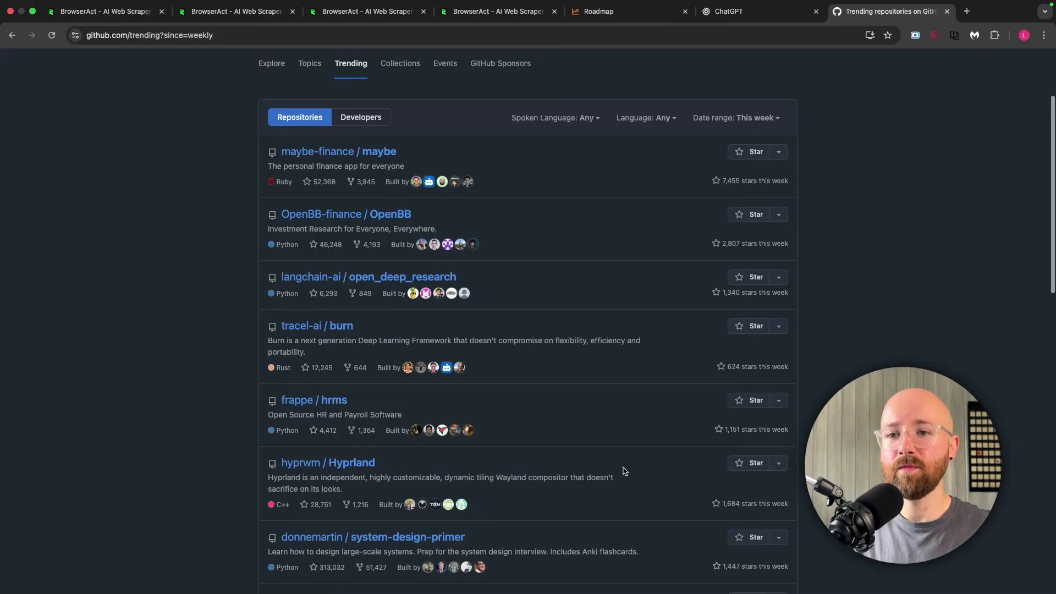
right_click(954, 325)
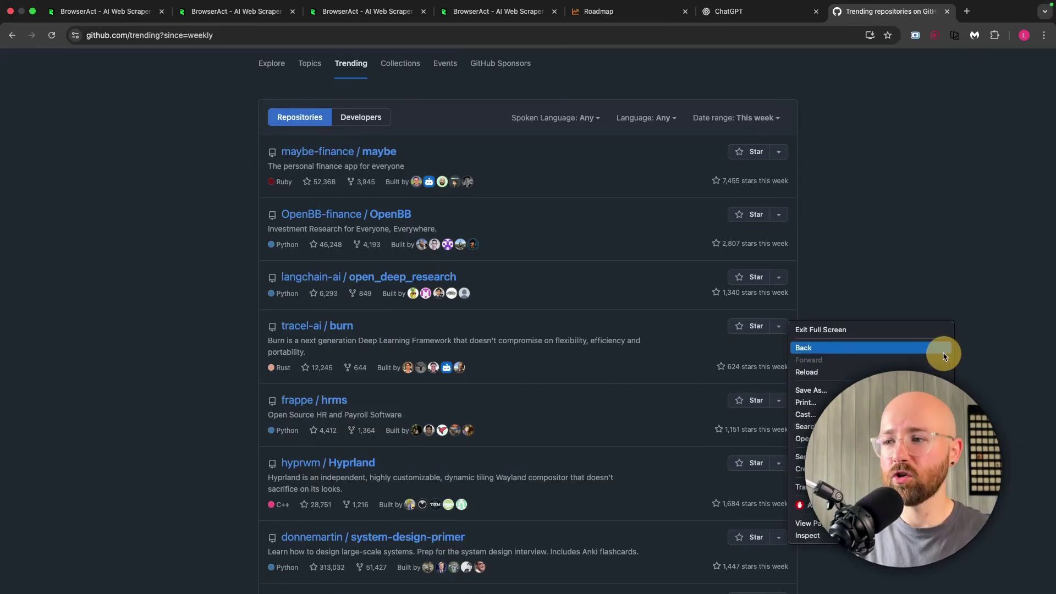
click(807, 535)
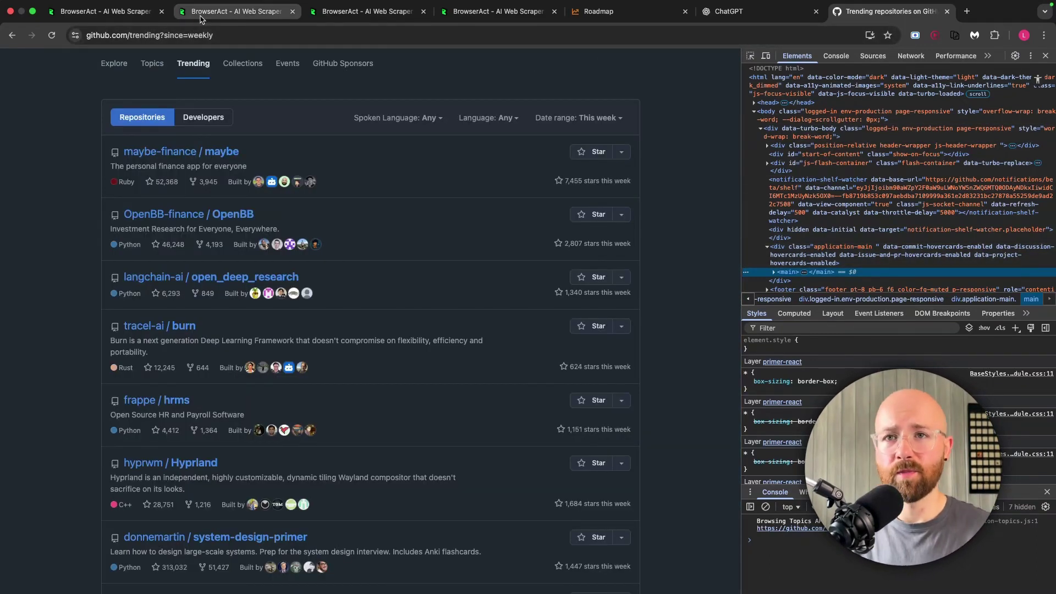
Send the weekly-trending repo scraping prompt and watch the run start in the Live Browser
click(366, 11)
click(562, 375)
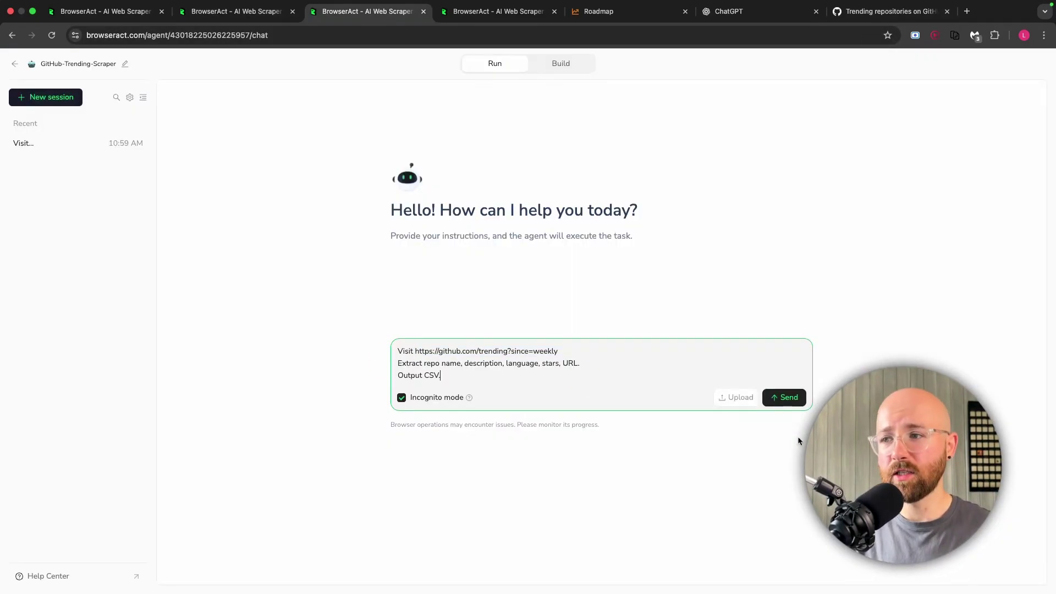
click(793, 408)
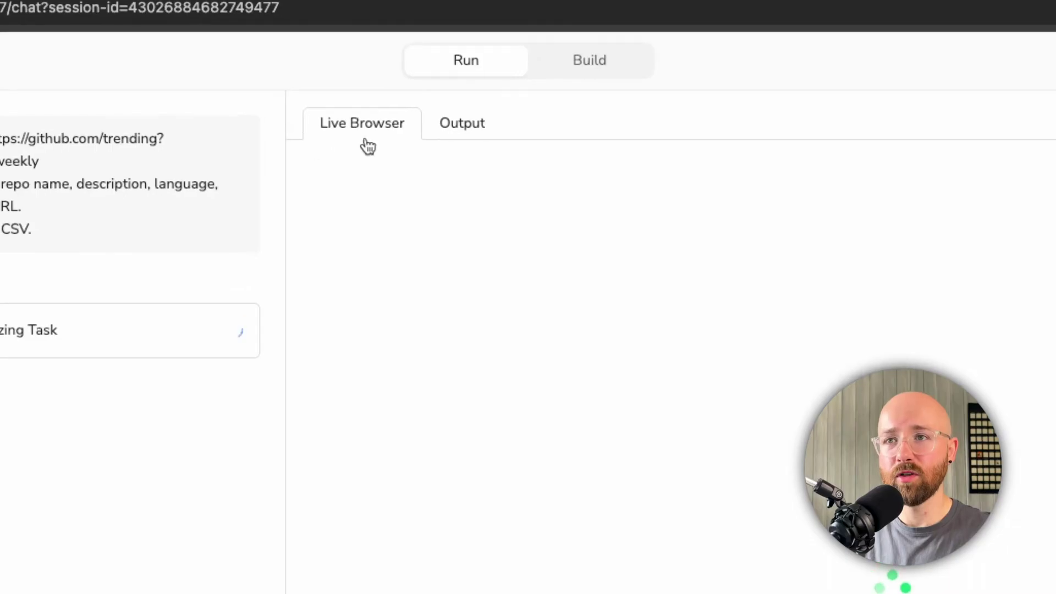
click(462, 132)
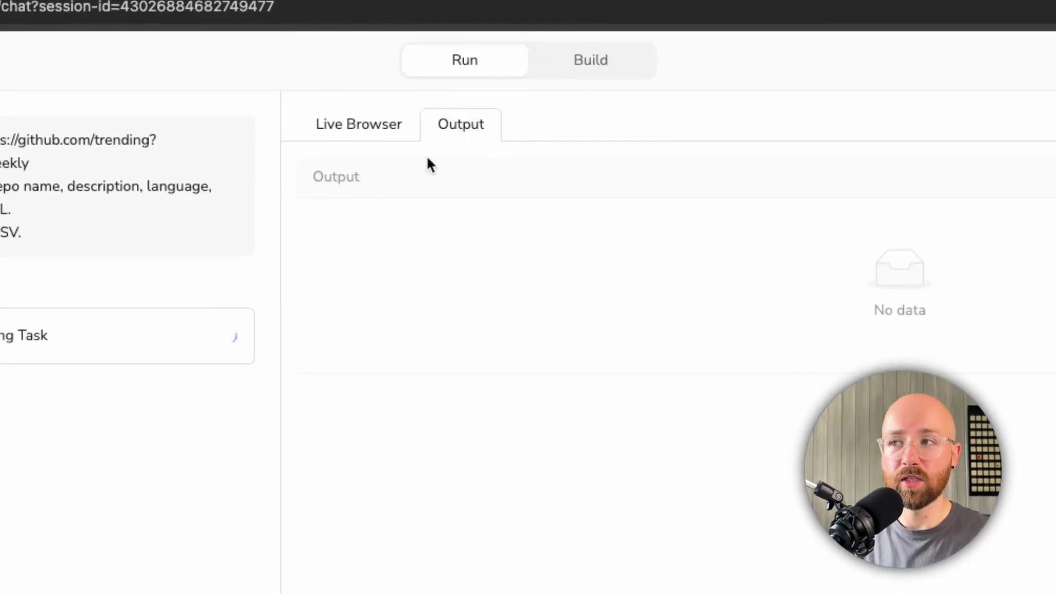
click(373, 124)
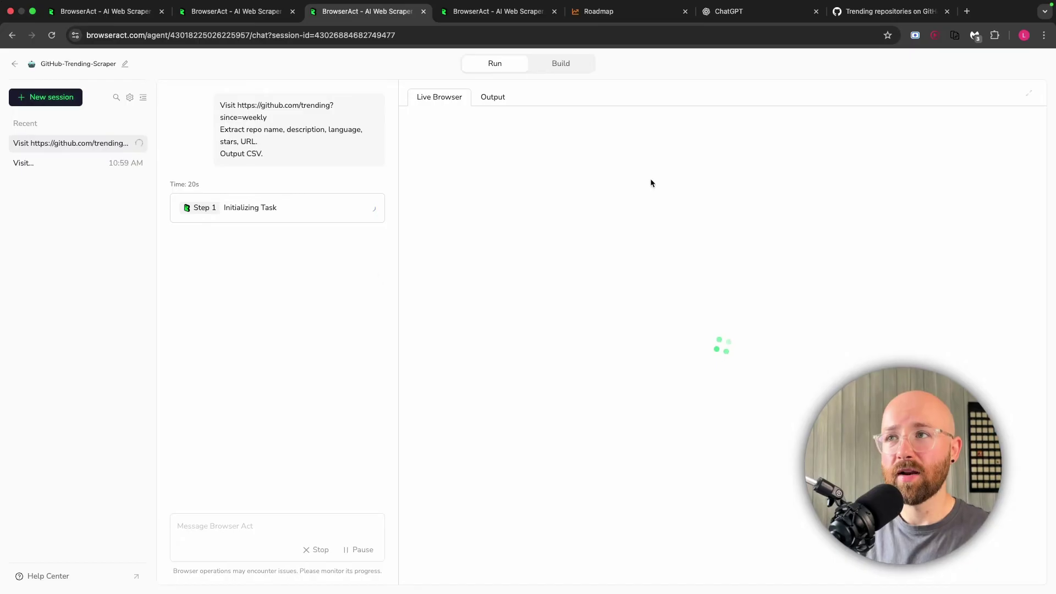
On the Notion Roadmap page, highlight the Key Milestones Summary heading and the July Public Beta Launch milestone
click(621, 11)
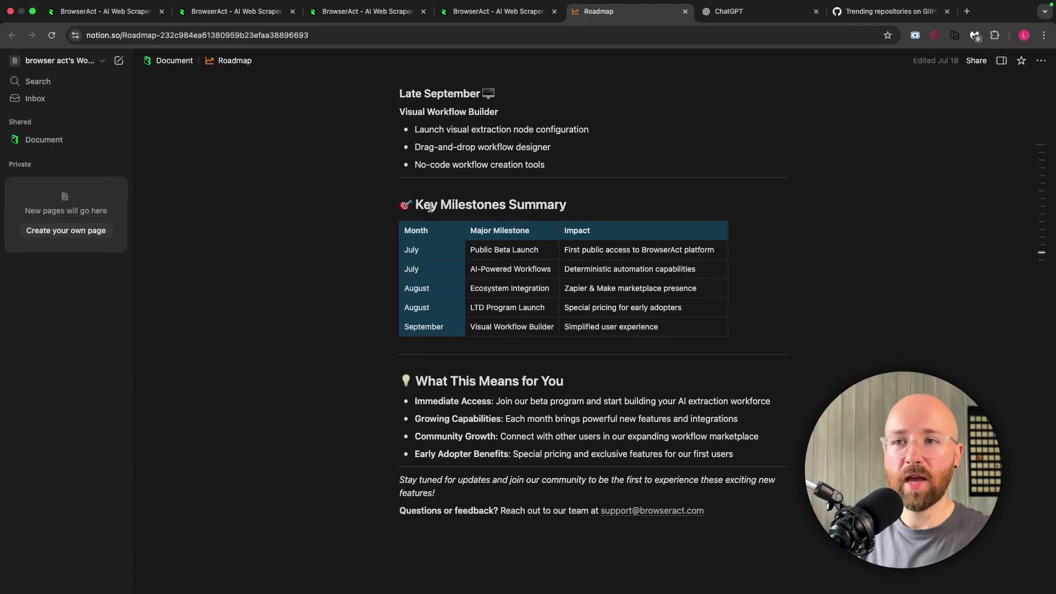
drag(419, 205, 596, 208)
click(592, 209)
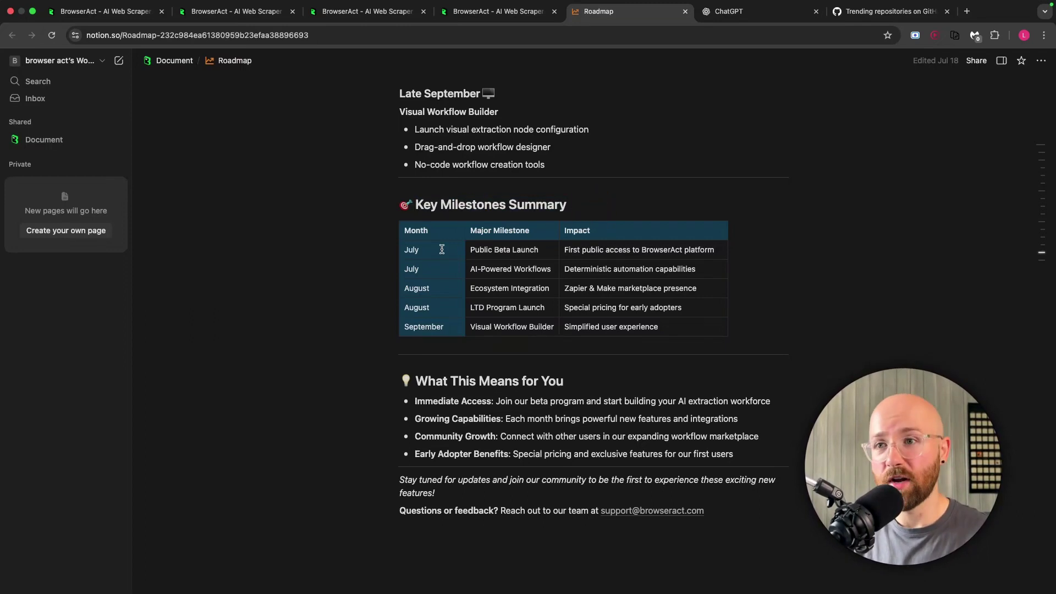
drag(467, 250, 544, 252)
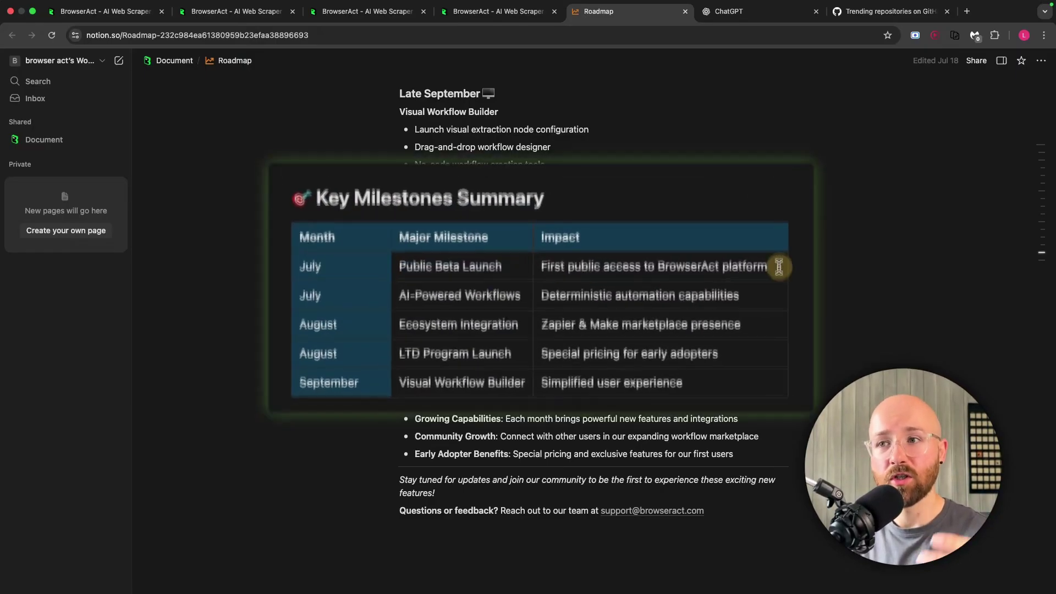
drag(720, 250, 558, 251)
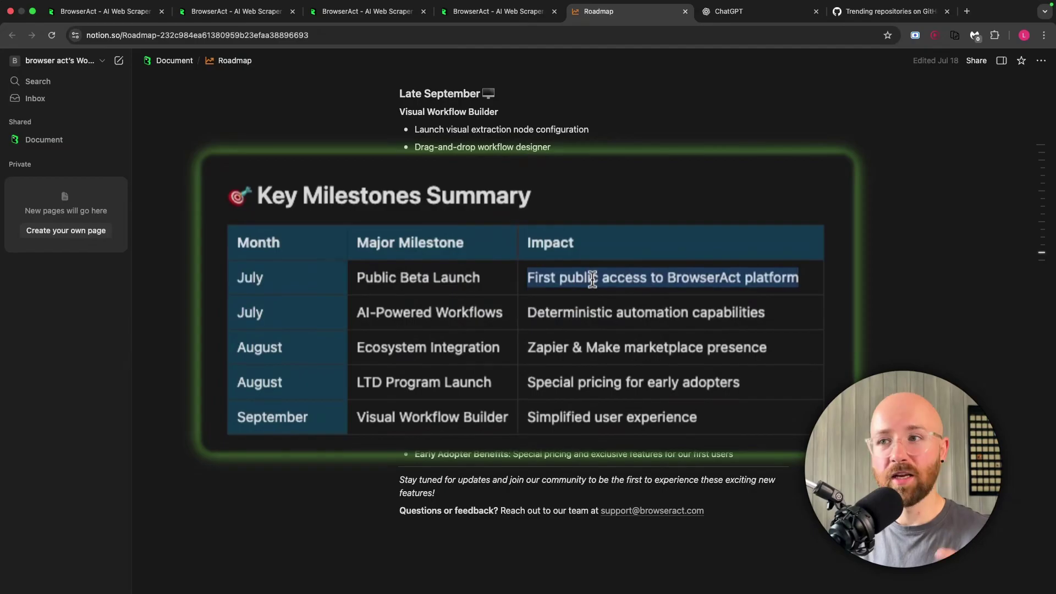
click(601, 309)
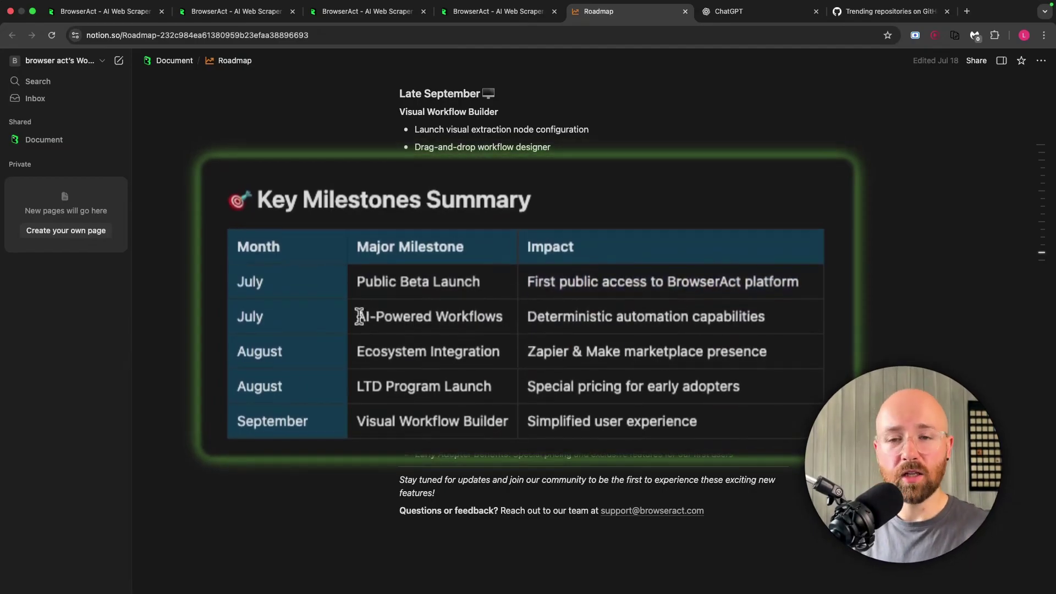
Highlight the AI-Powered Workflows milestone and the August and September milestone rows
drag(359, 316, 504, 318)
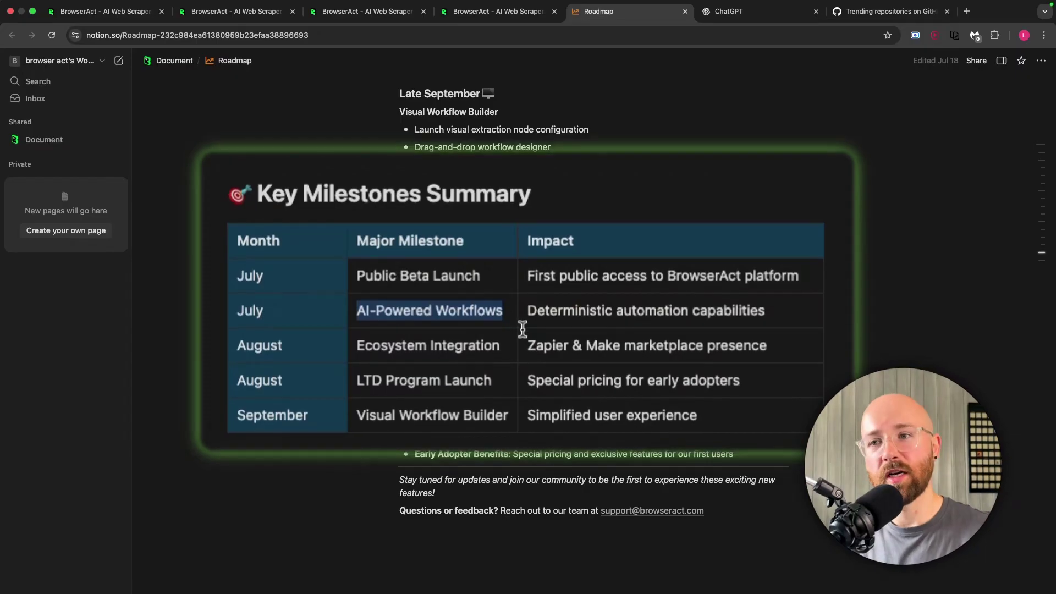
drag(766, 345, 349, 341)
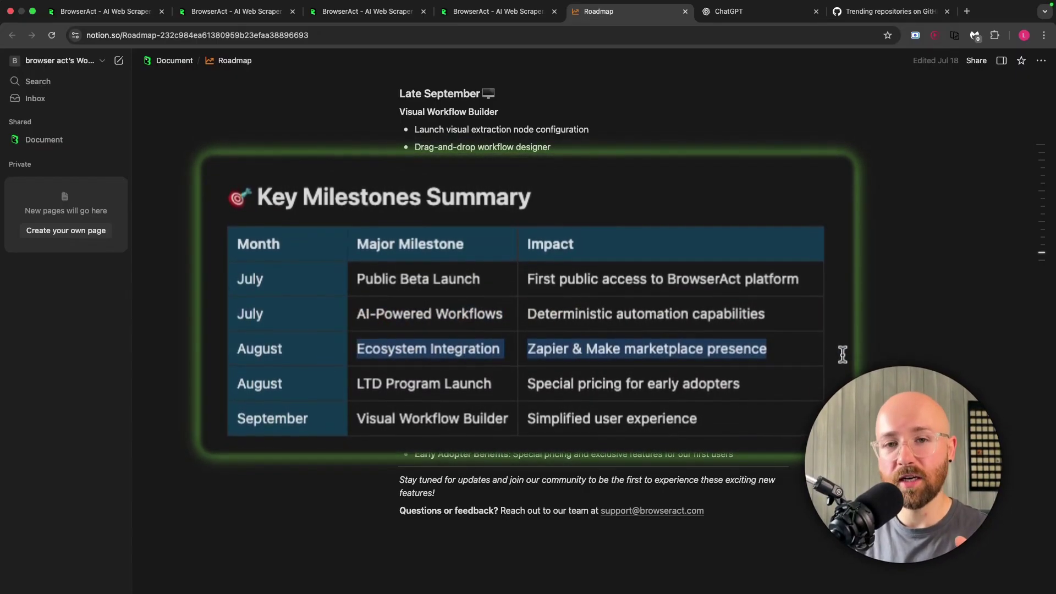
click(770, 350)
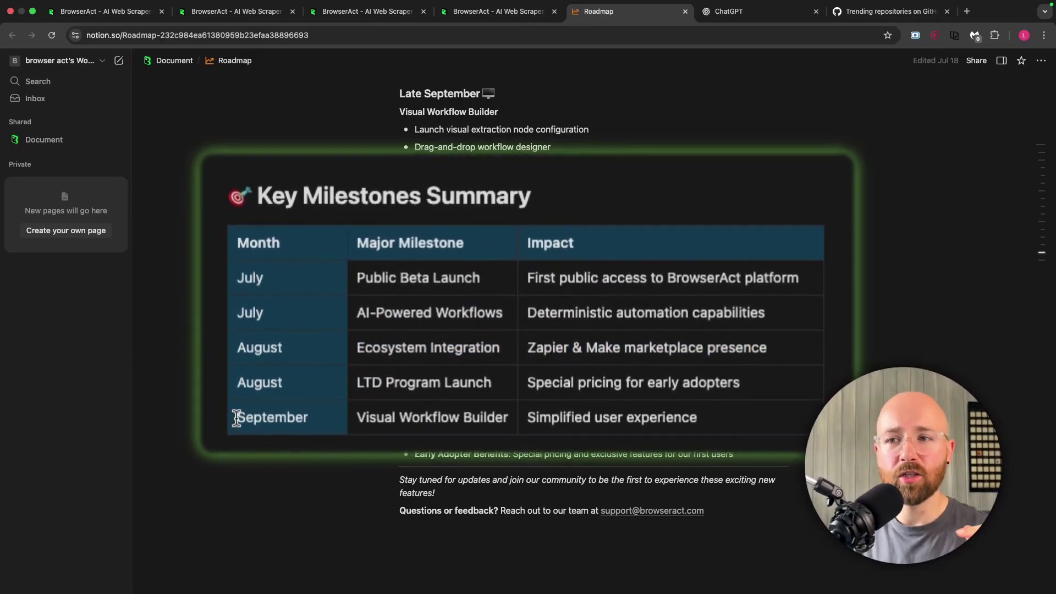
drag(236, 417, 712, 420)
click(711, 419)
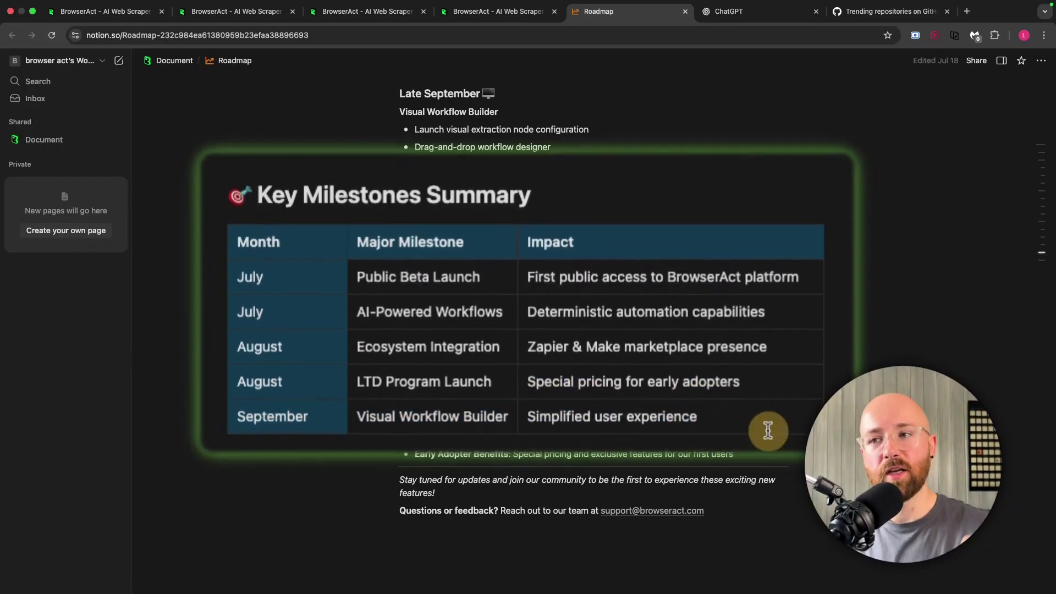
Download the finished run's 18-repository results.csv and open it in Numbers
click(223, 12)
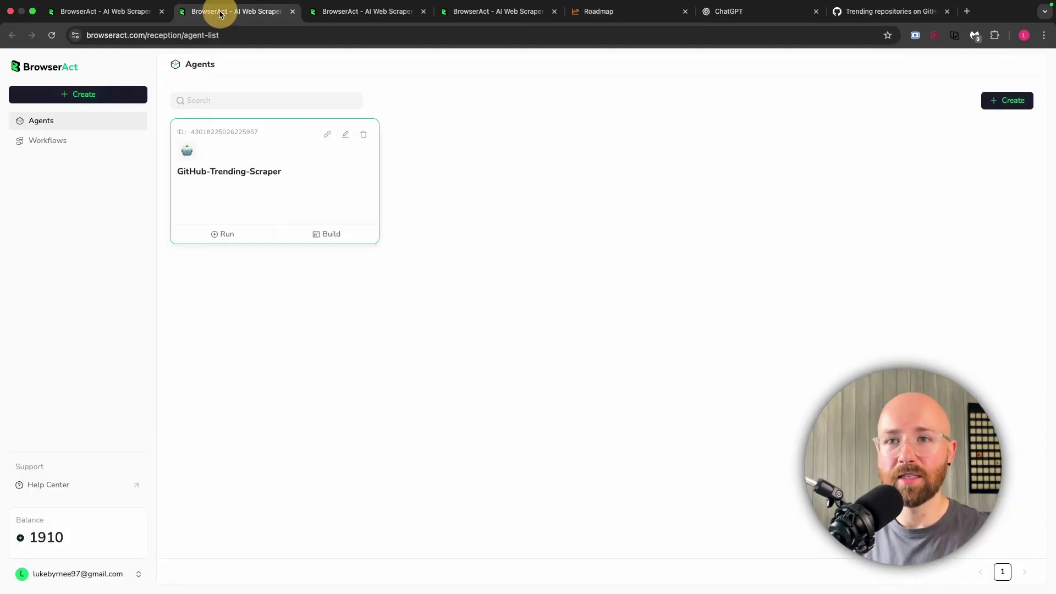
click(382, 11)
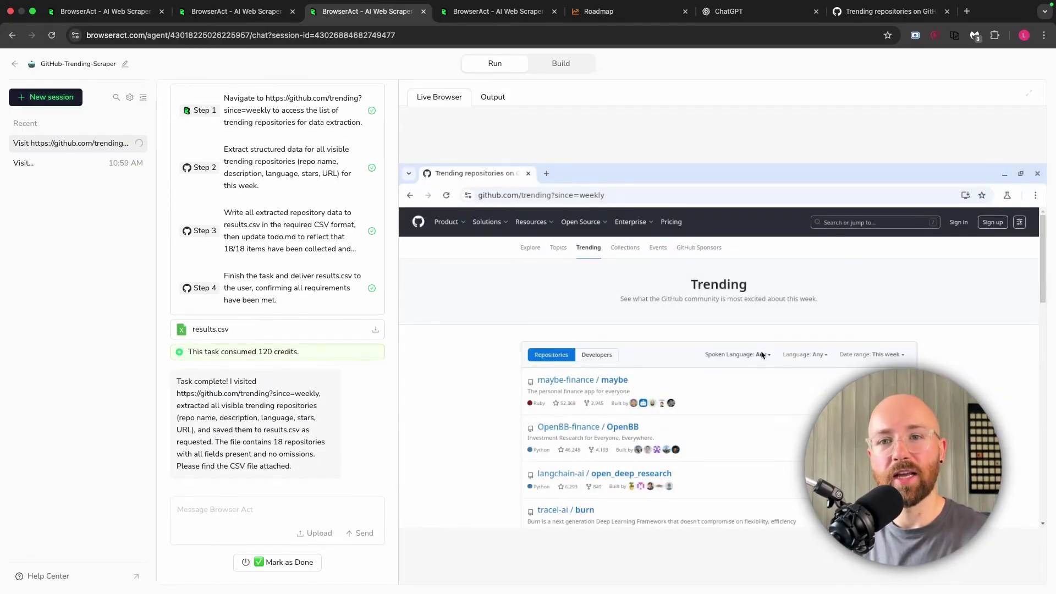
scroll(305, 345, up, 4)
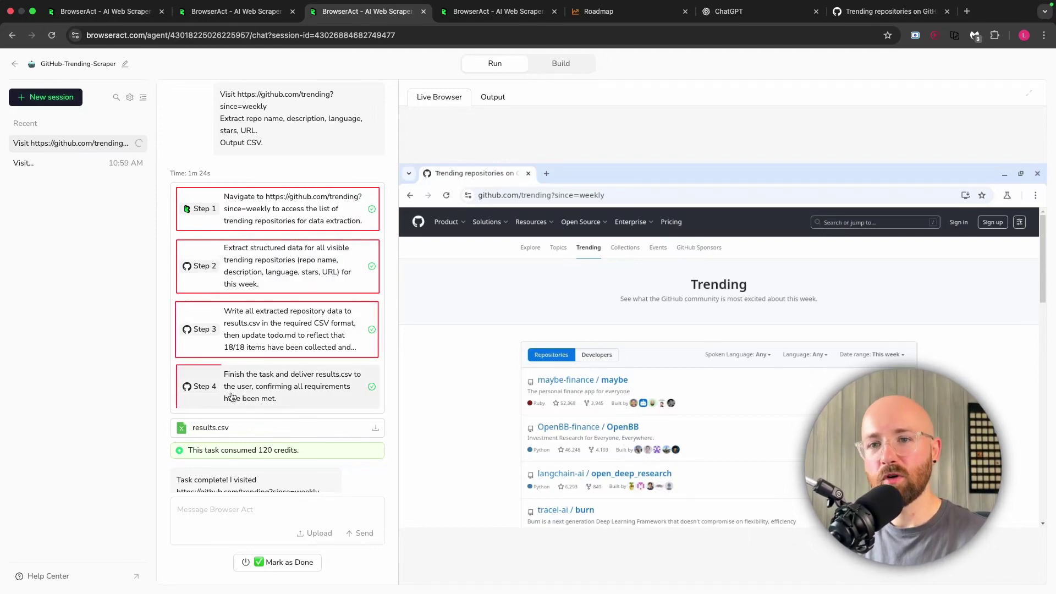
scroll(363, 404, down, 2)
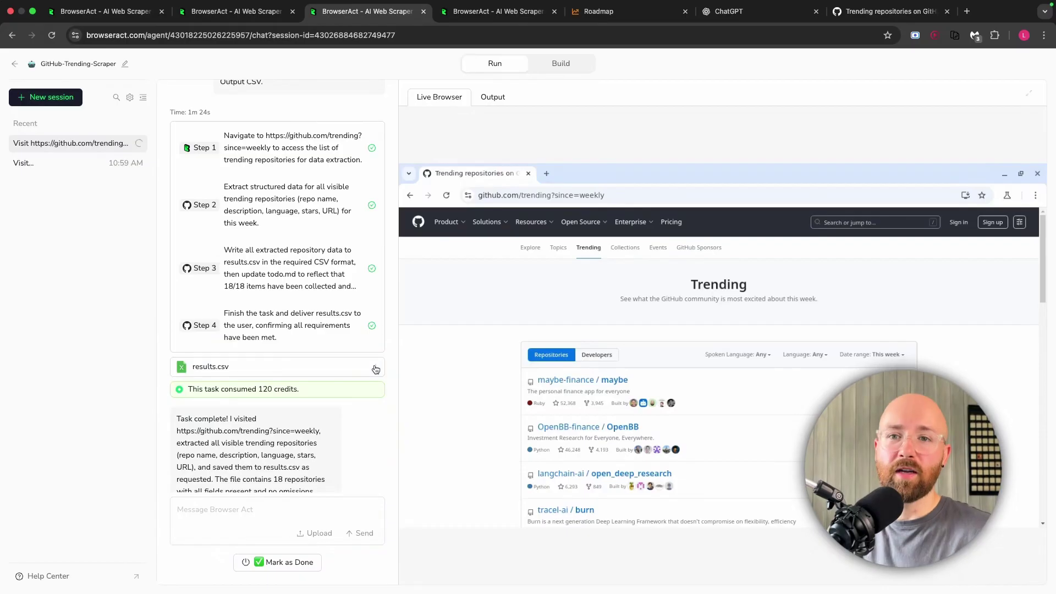
click(376, 369)
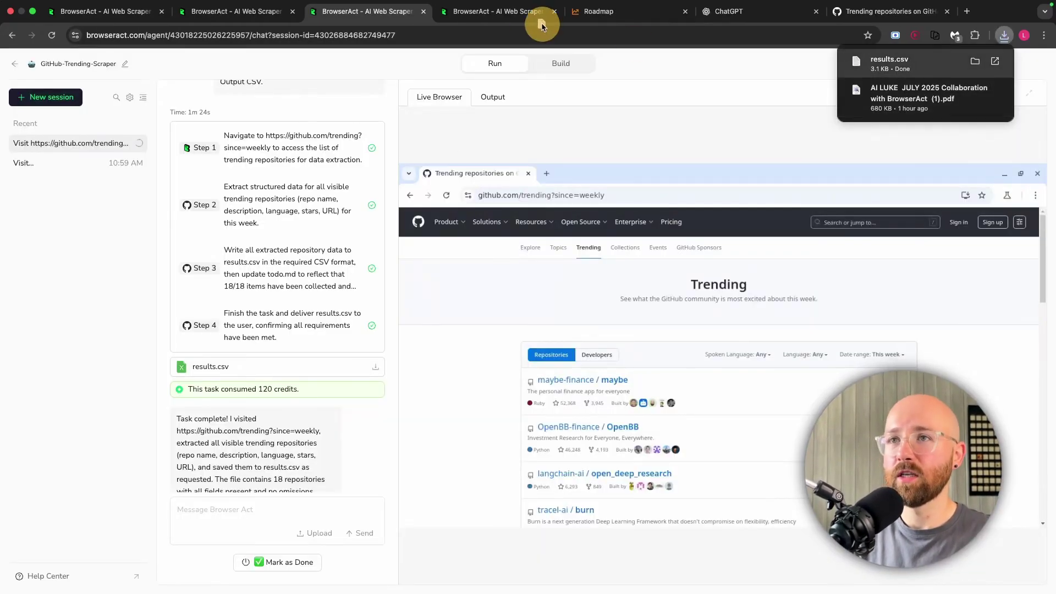
click(885, 61)
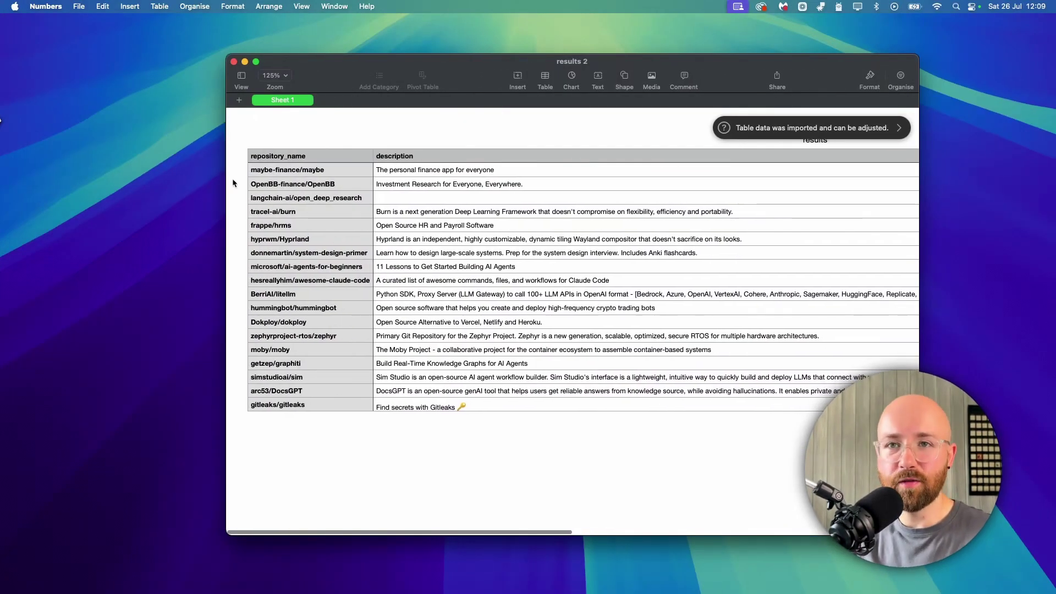
Check the programming_language, number_of_stars and full_repository_url columns, then return to BrowserAct
click(307, 266)
scroll(454, 241, right, 10)
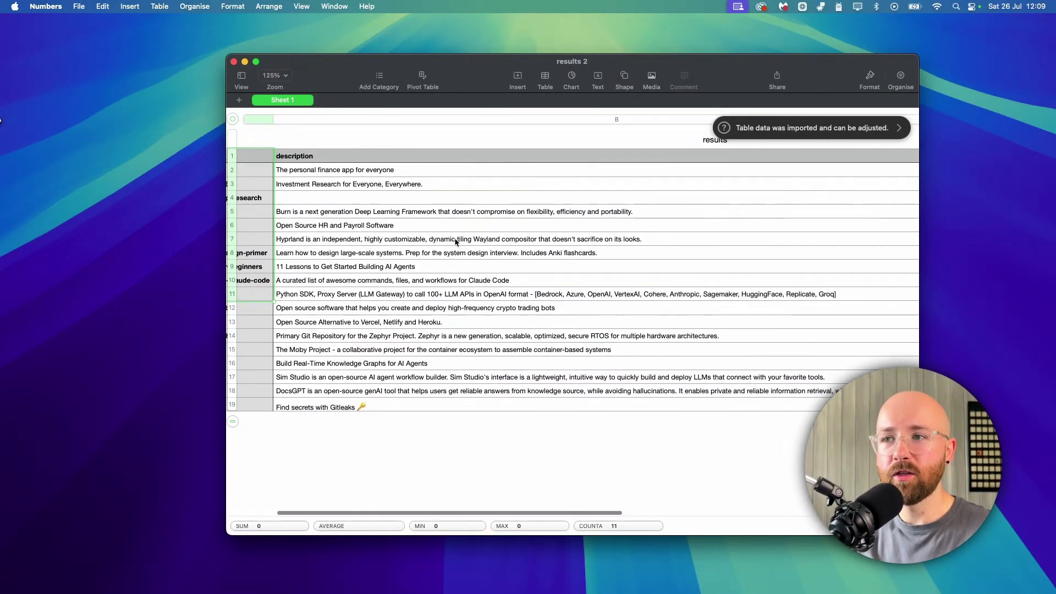
scroll(460, 243, right, 2)
click(592, 158)
click(665, 156)
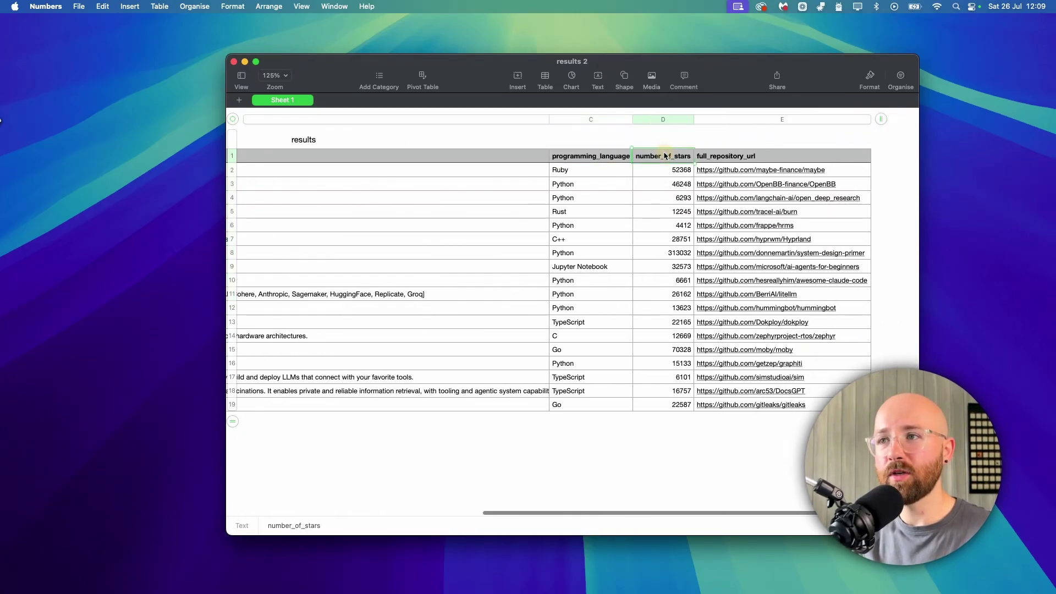
click(781, 159)
scroll(659, 203, left, 12)
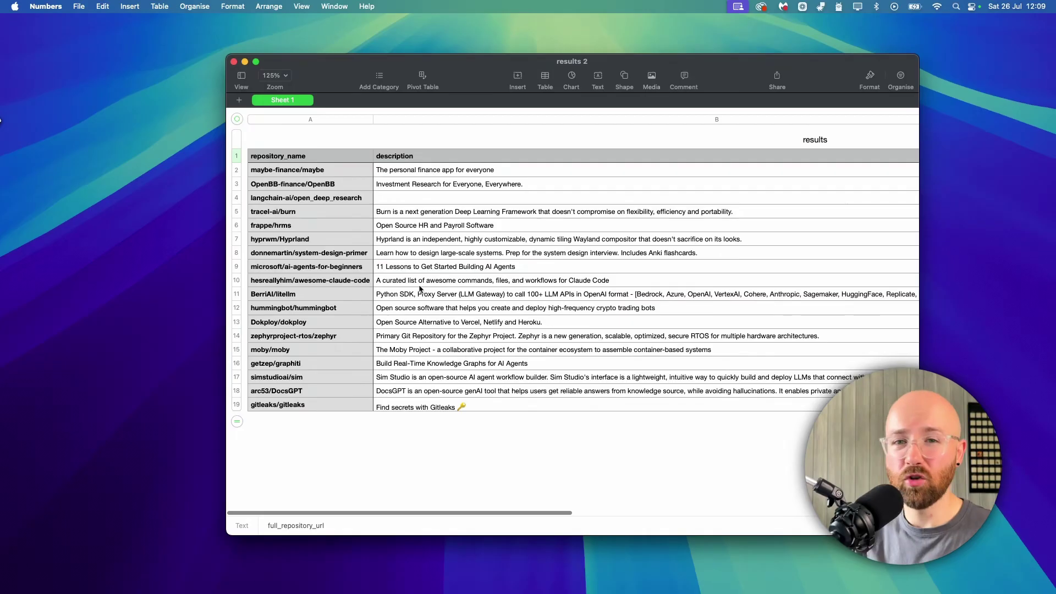
key(ctrl+Right)
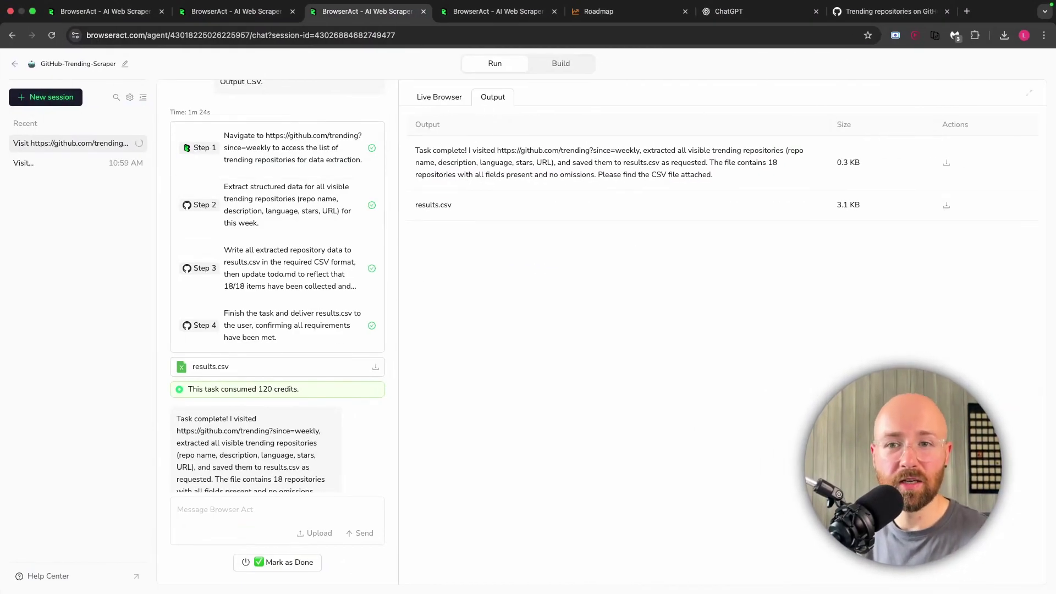
Send a follow-up asking for only Python repos with over 1000 stars, sorted by stars
click(257, 503)
scroll(279, 427, down, 1)
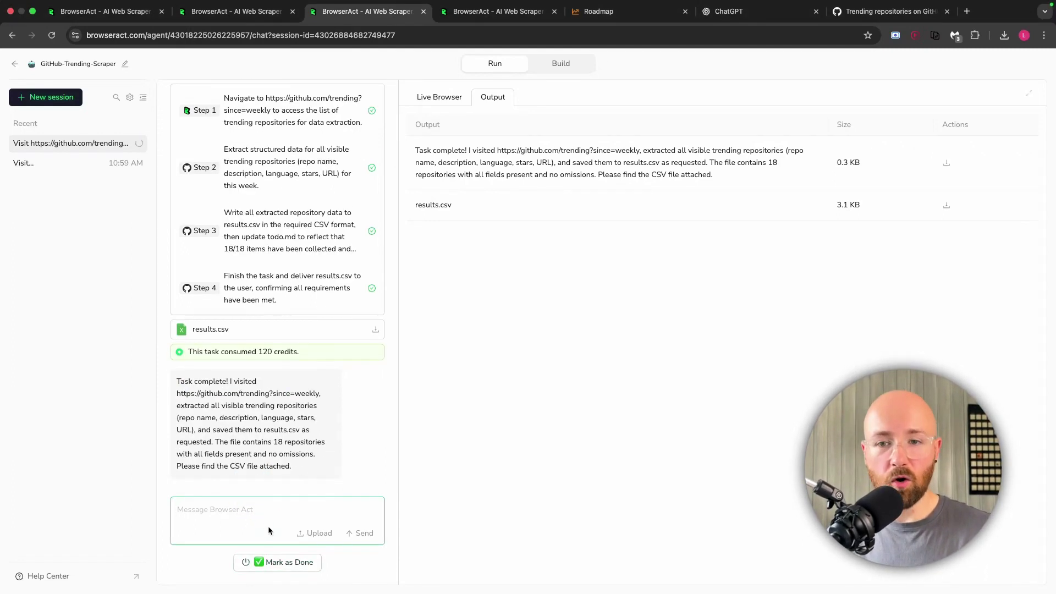
click(265, 506)
text(filter Python repos with >1000 stars; sort by stars.)
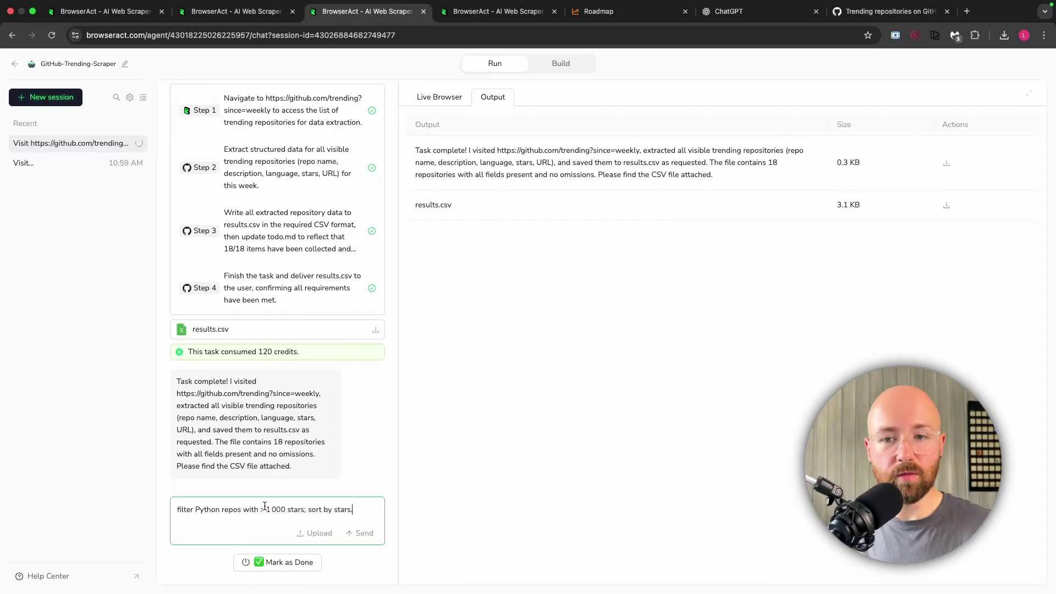
click(353, 511)
key(Return)
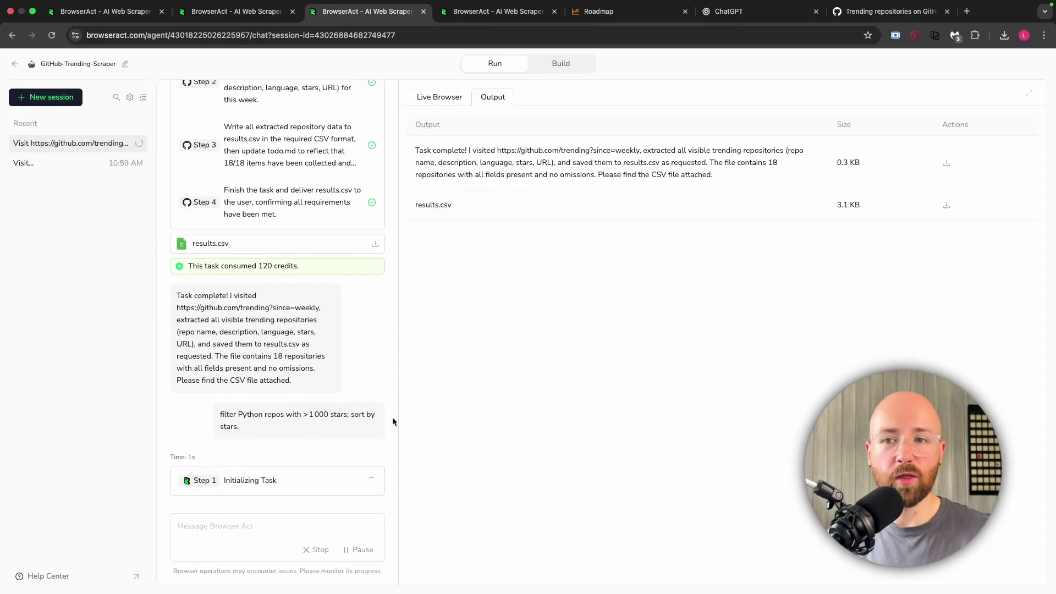
Look over the star counts in column D of the Numbers sheet, then return to BrowserAct
key(ctrl+Right)
scroll(732, 202, right, 5)
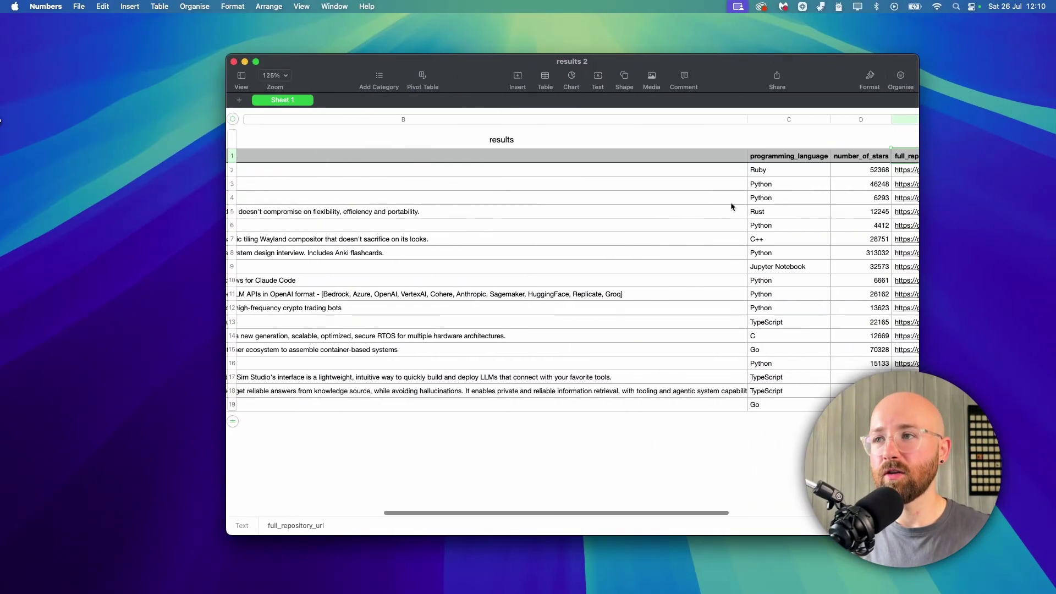
drag(737, 156, 738, 397)
click(743, 335)
key(ctrl+Right)
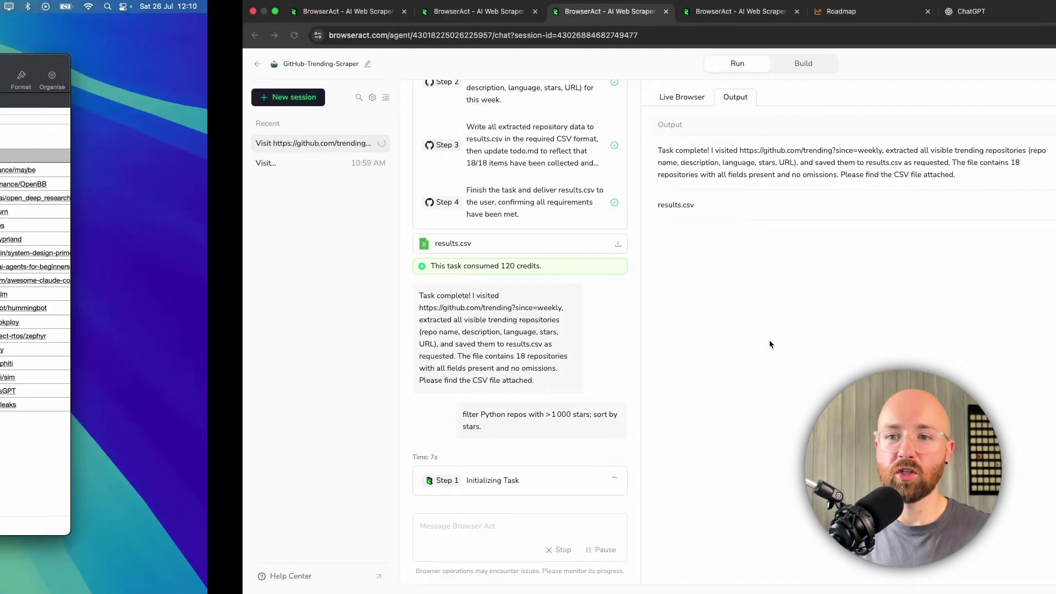